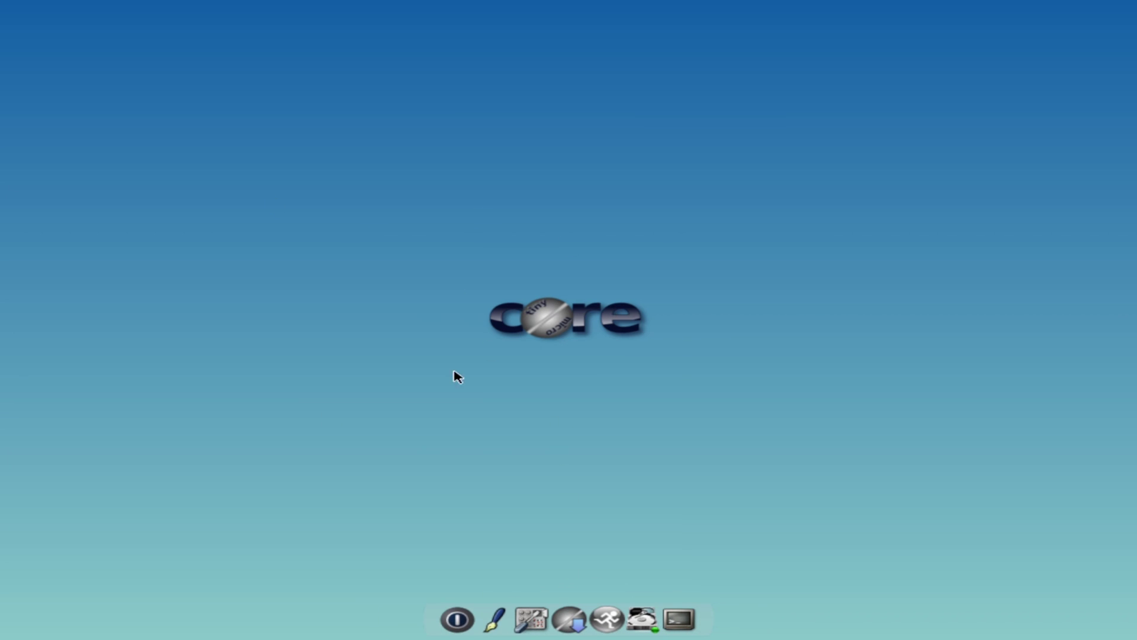
- Browse the remote Cloud extension repository and search for 'tc-insta'
click(585, 610)
click(51, 17)
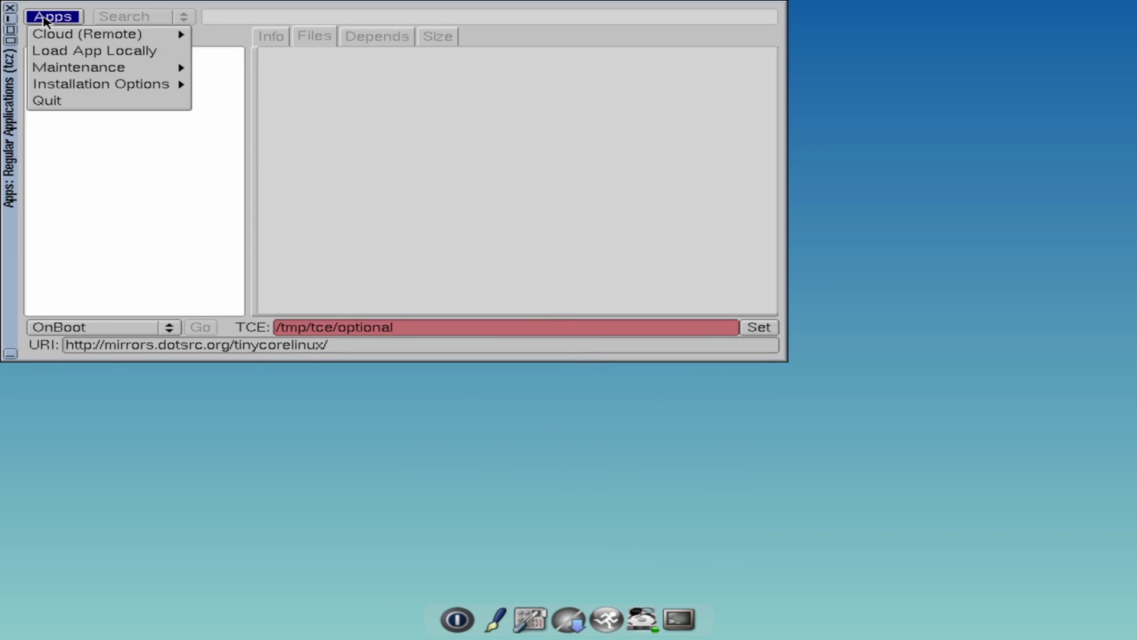
mouse_move(81, 34)
click(276, 34)
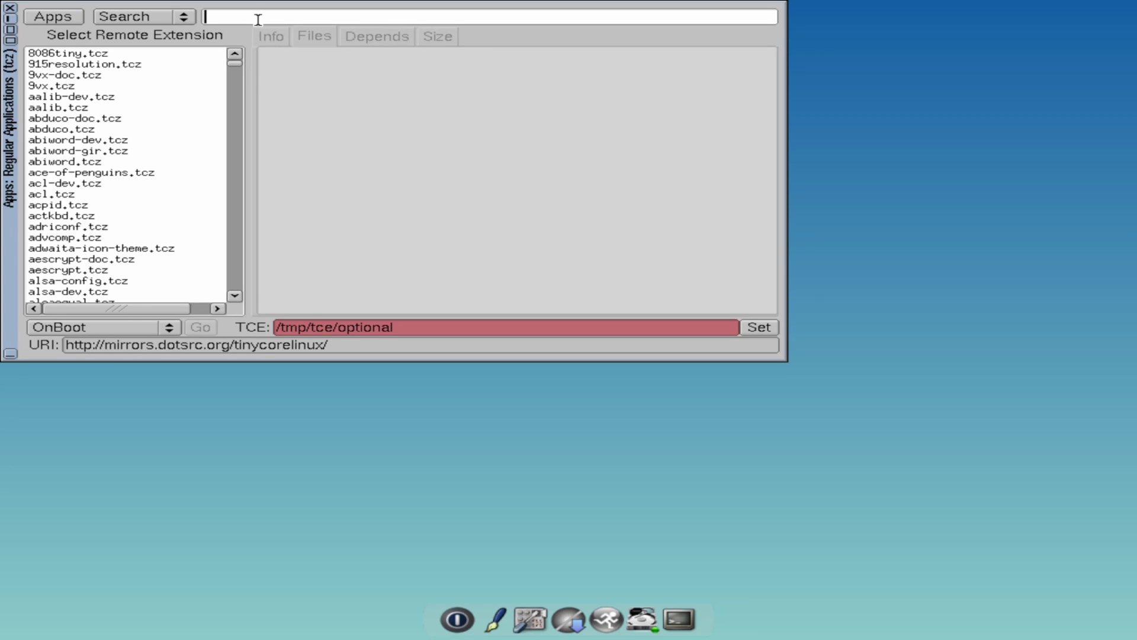
text(tc-install)
key(Return)
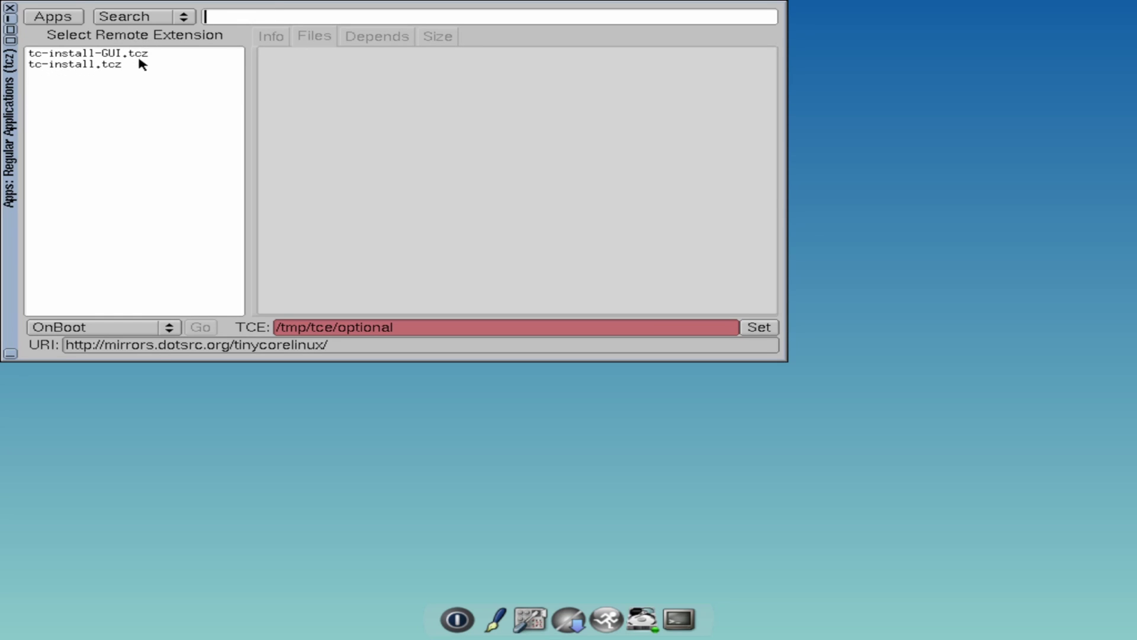
- Download and load tc-install-GUI.tcz using the Download + Load mode
click(153, 54)
click(135, 328)
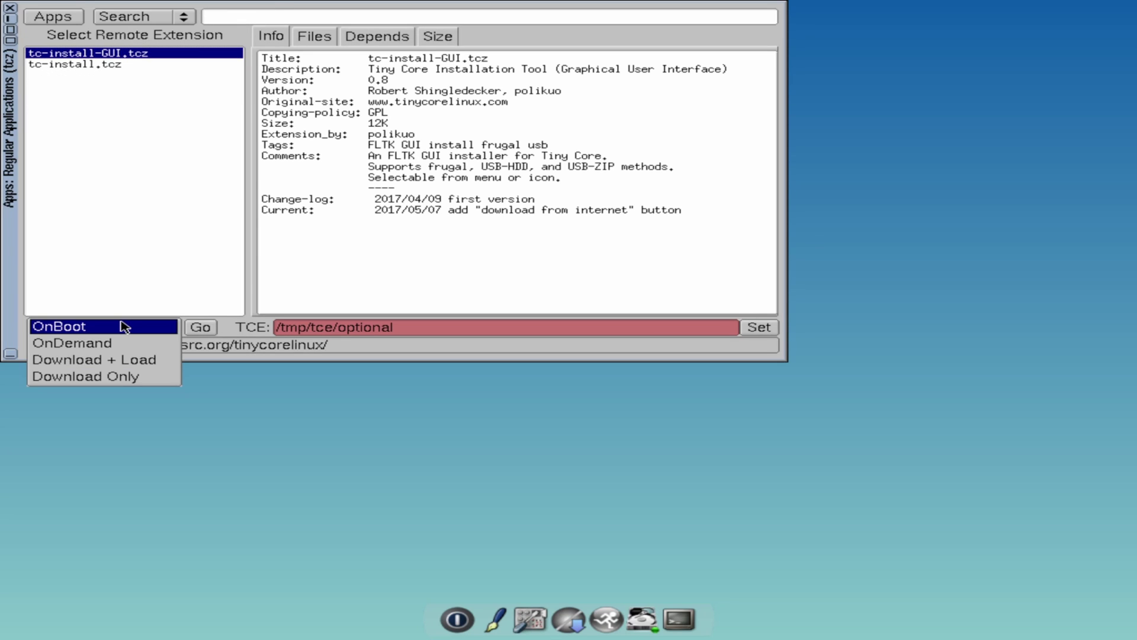
click(136, 362)
click(195, 332)
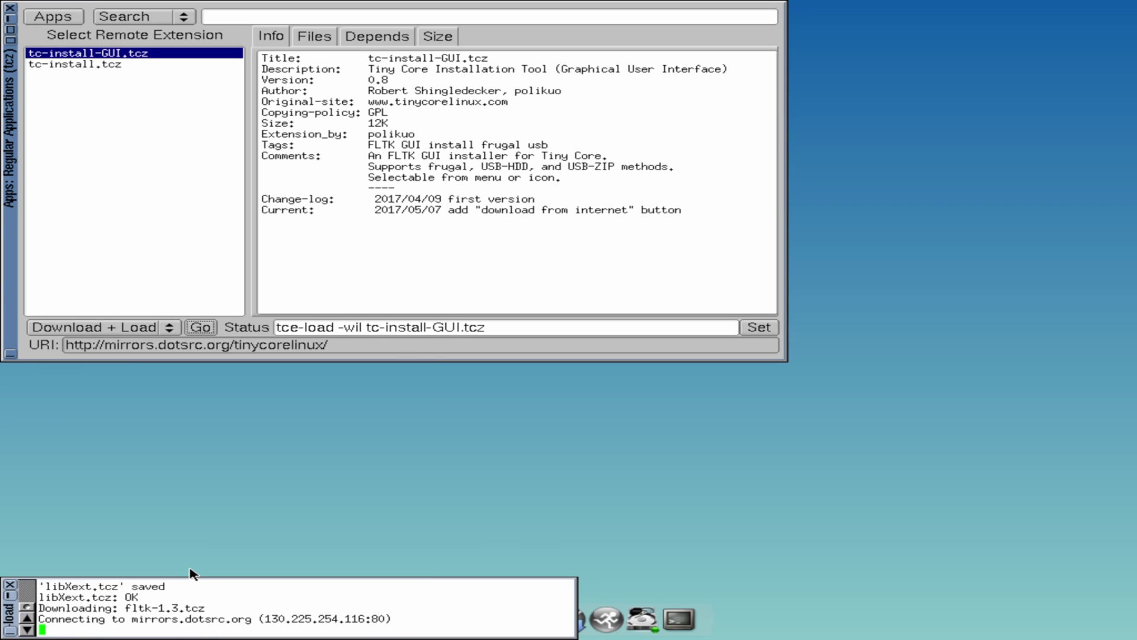
- Load tc-install.tcz, then run tc-install in a new terminal to launch the installer
click(130, 65)
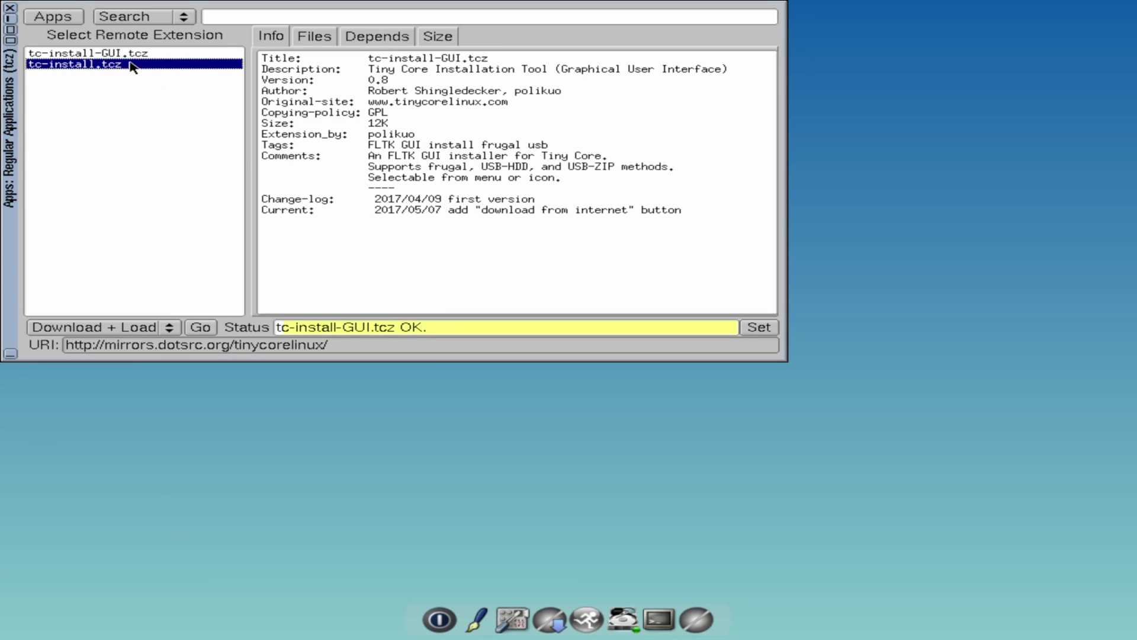
click(200, 327)
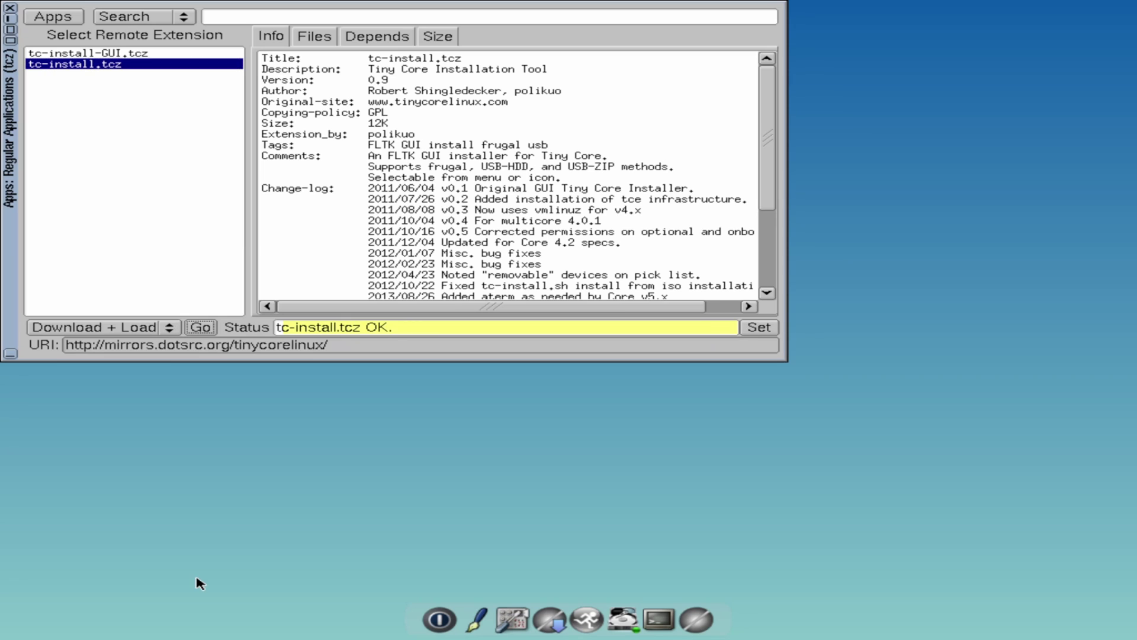
click(659, 618)
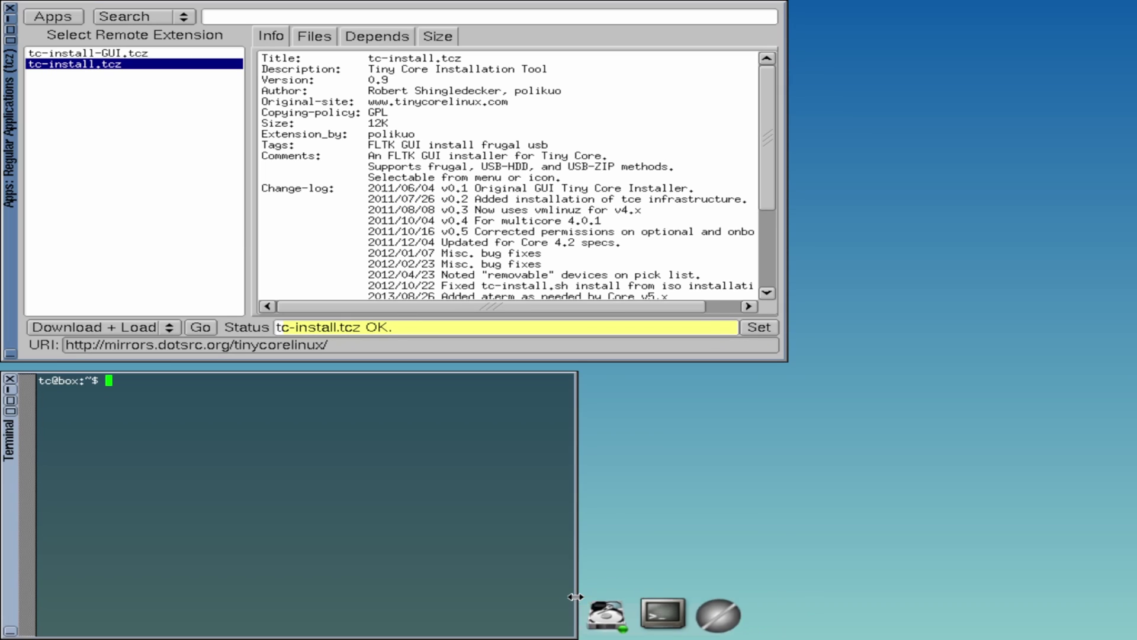
text(tc-install)
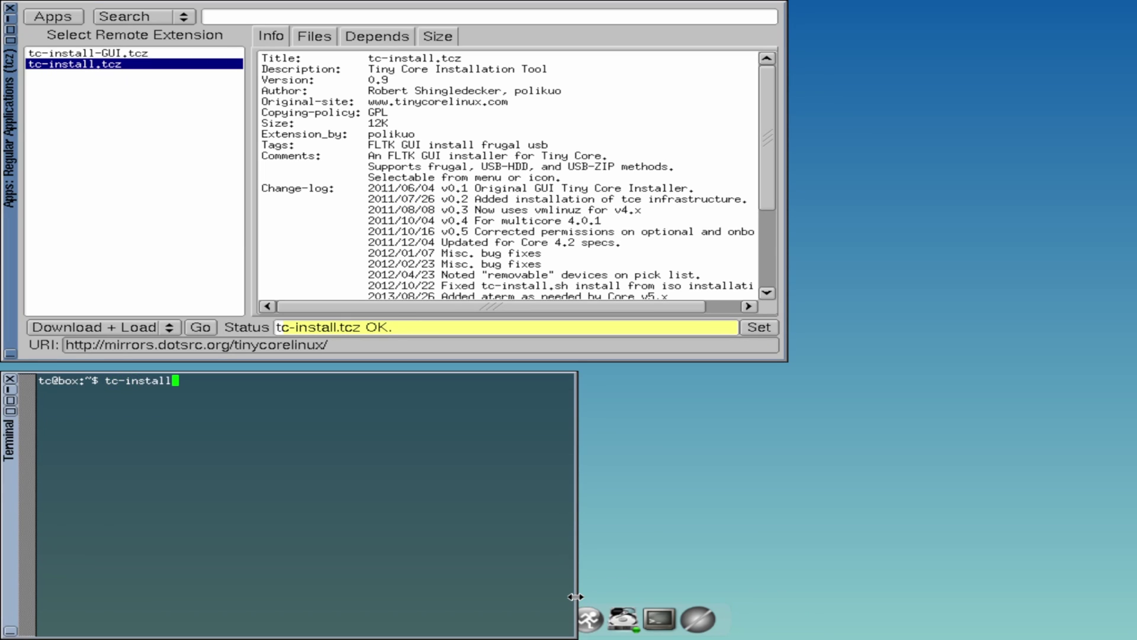
key(Return)
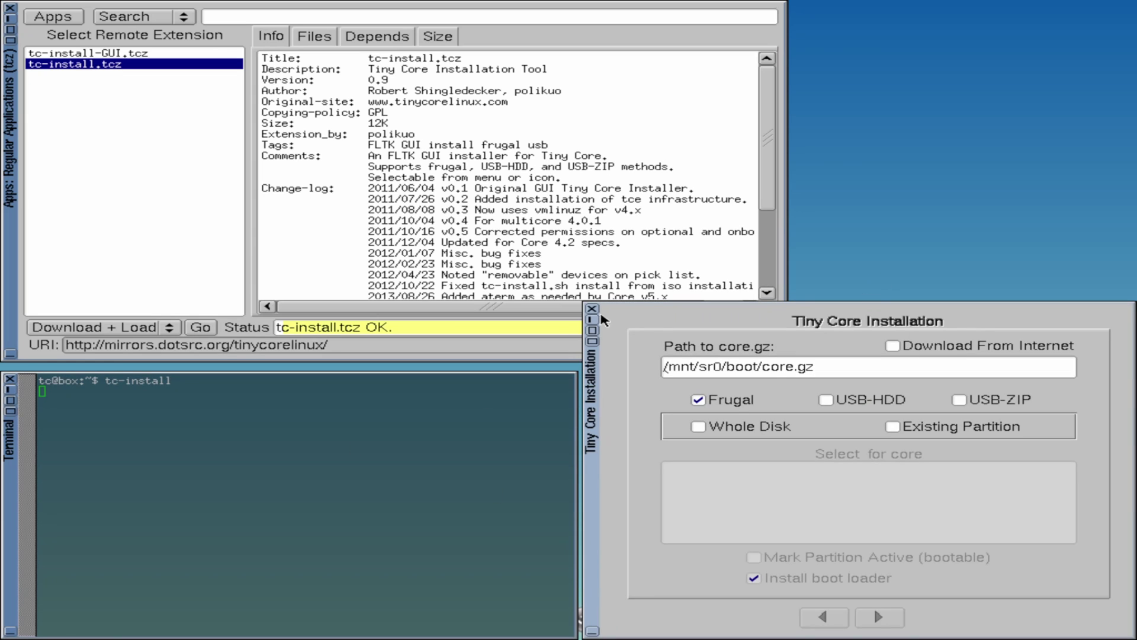
- Install Tiny Core frugally onto the whole sda disk with ext4, keeping the default boot and extension options
drag(663, 354, 502, 256)
click(612, 314)
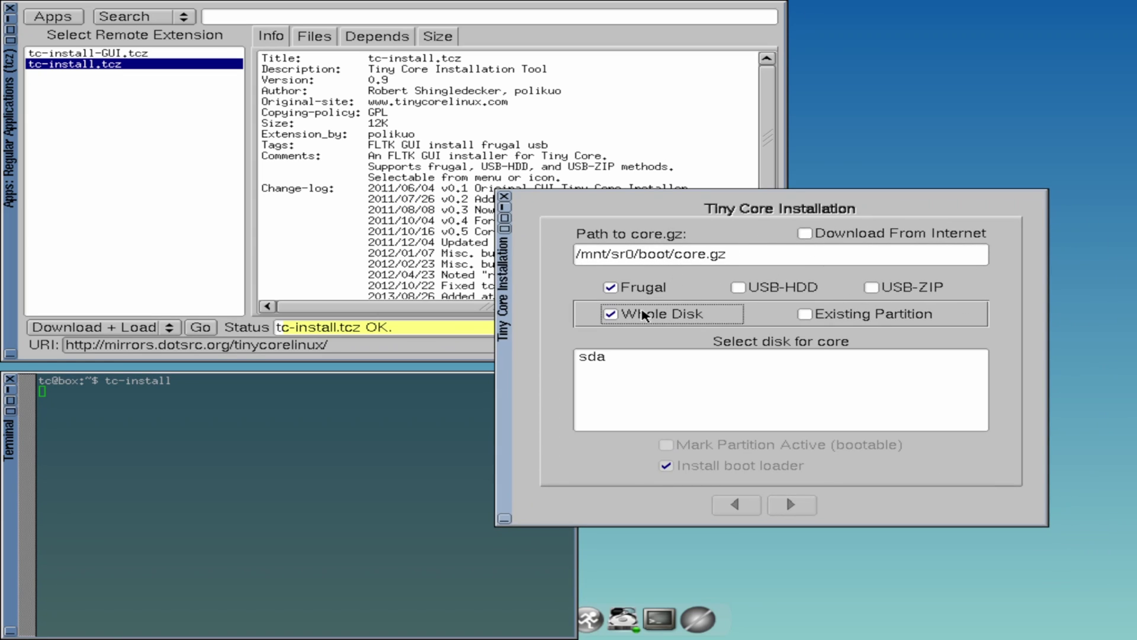
click(625, 356)
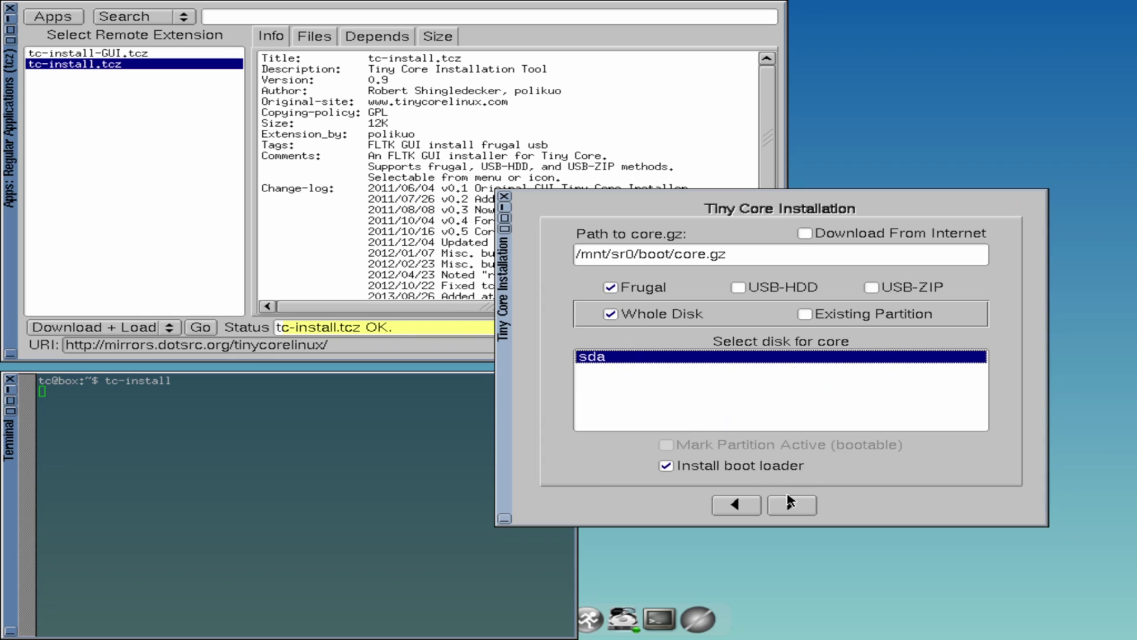
click(799, 504)
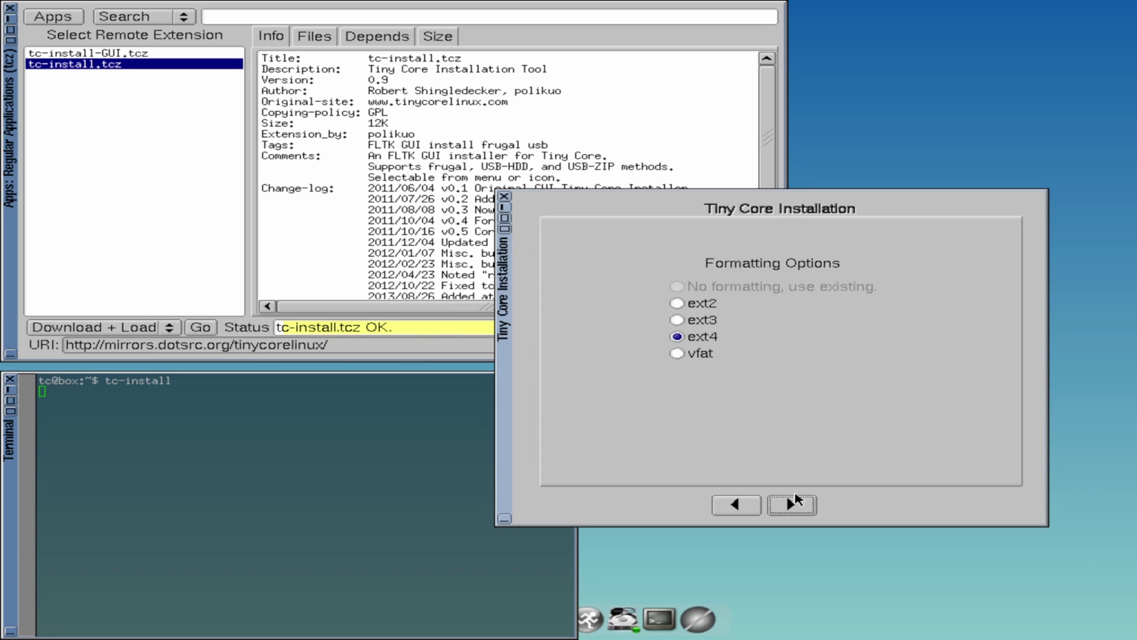
click(799, 510)
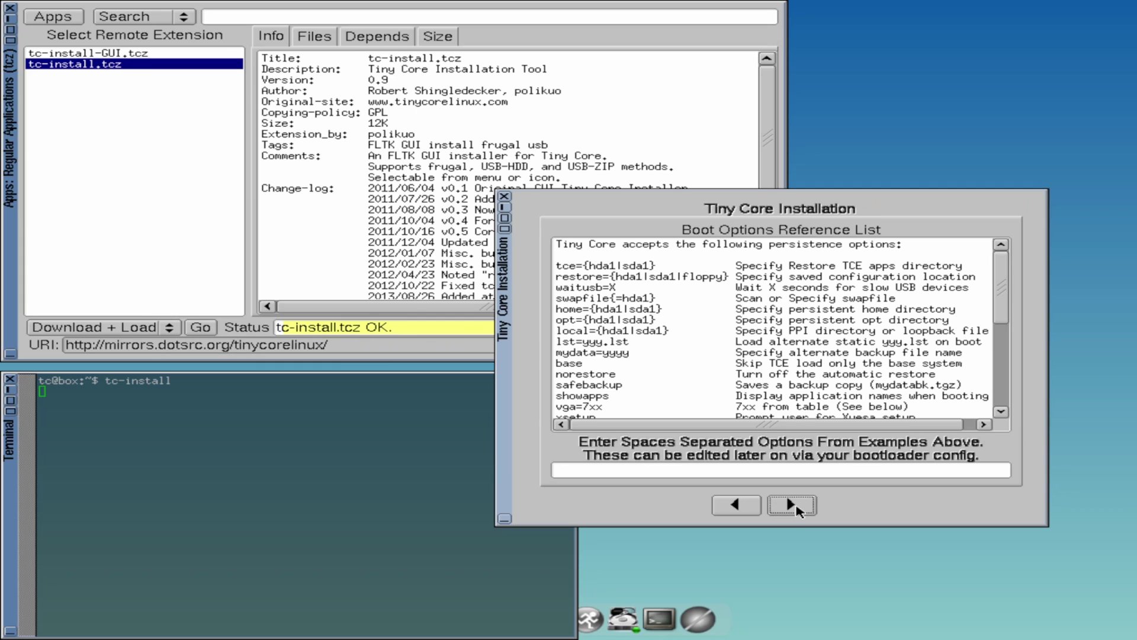
click(799, 510)
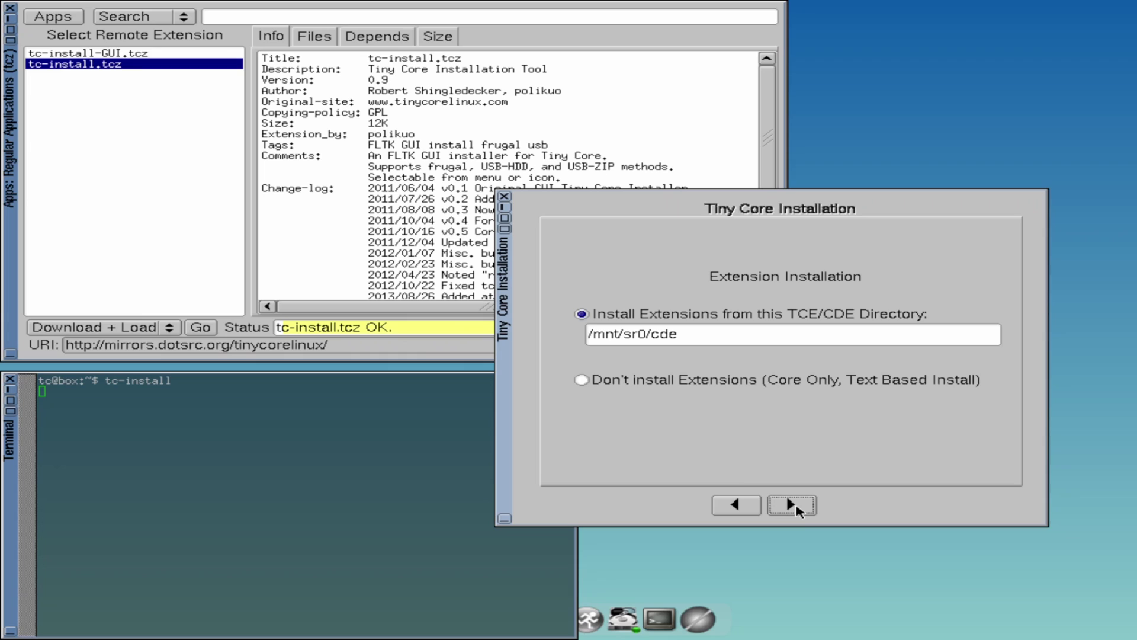
click(799, 511)
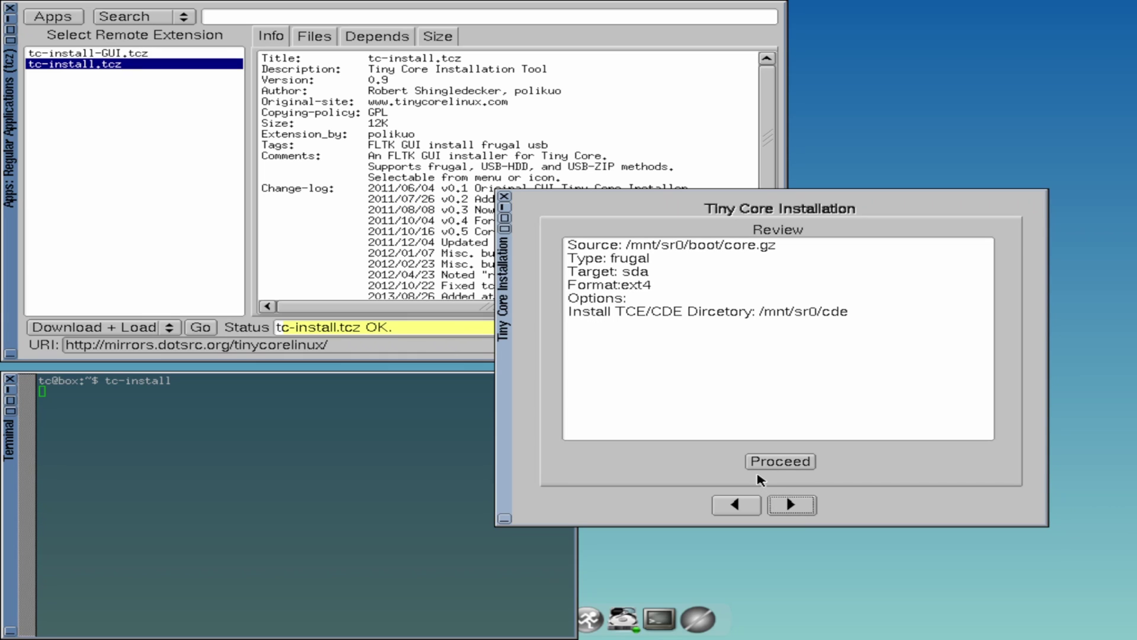
click(750, 463)
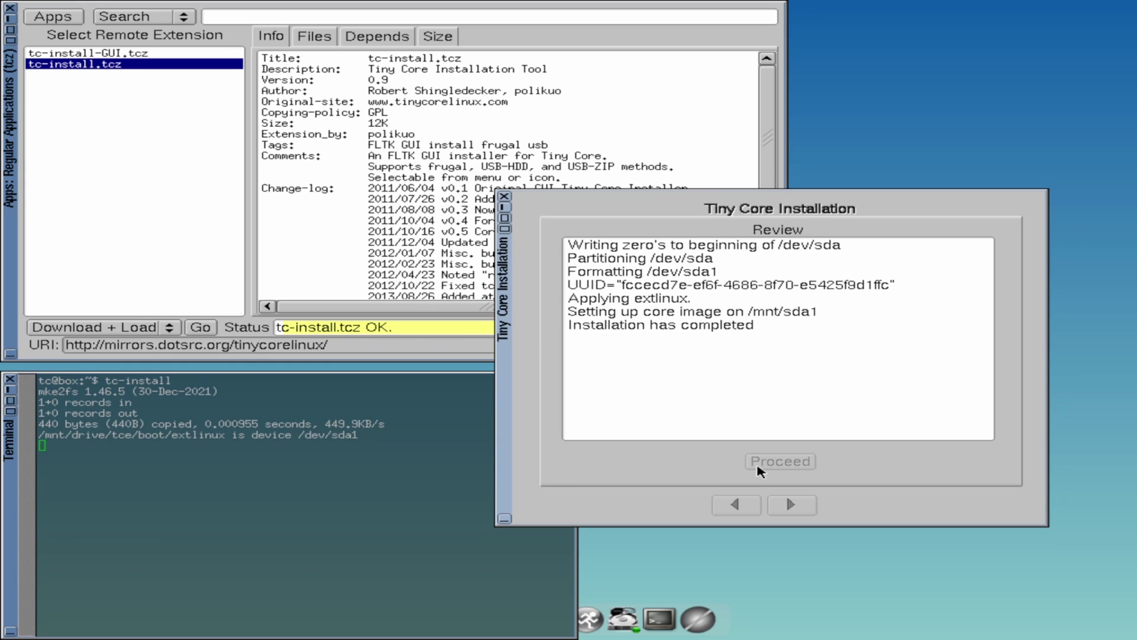
- Reboot the system from the desktop Exit menu using the Reboot option
right_click(835, 117)
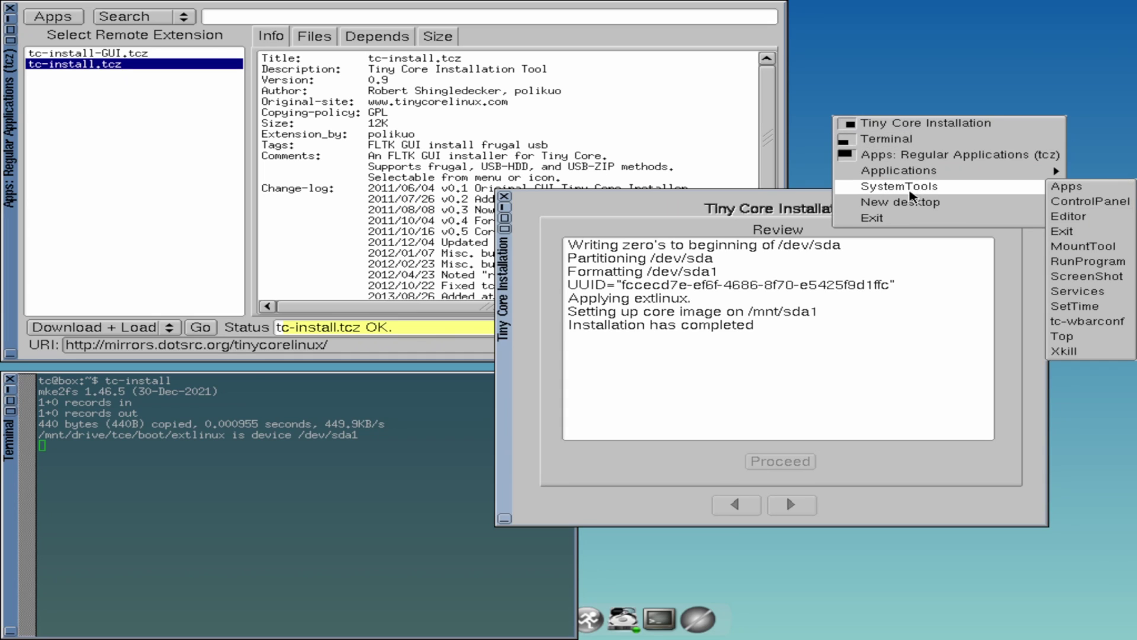
click(888, 219)
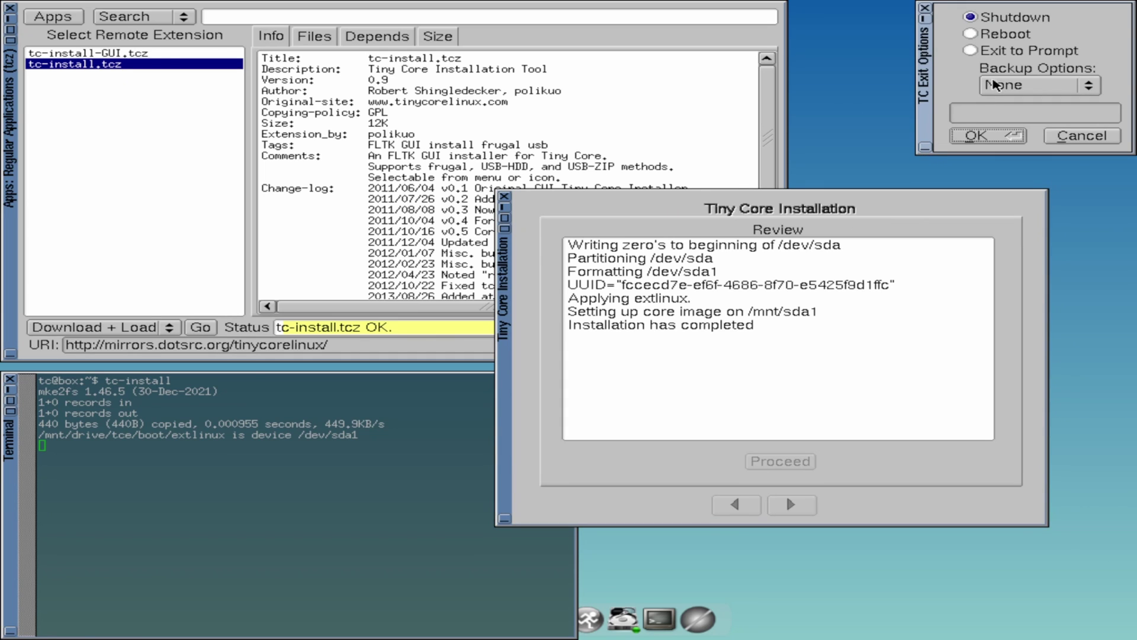
click(996, 36)
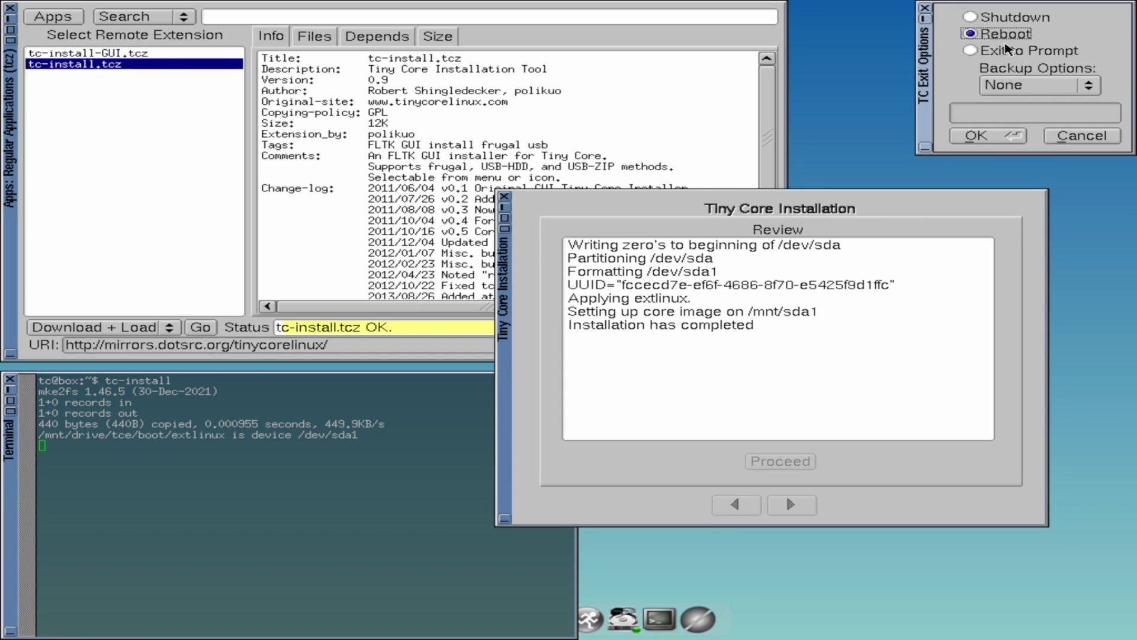
click(977, 137)
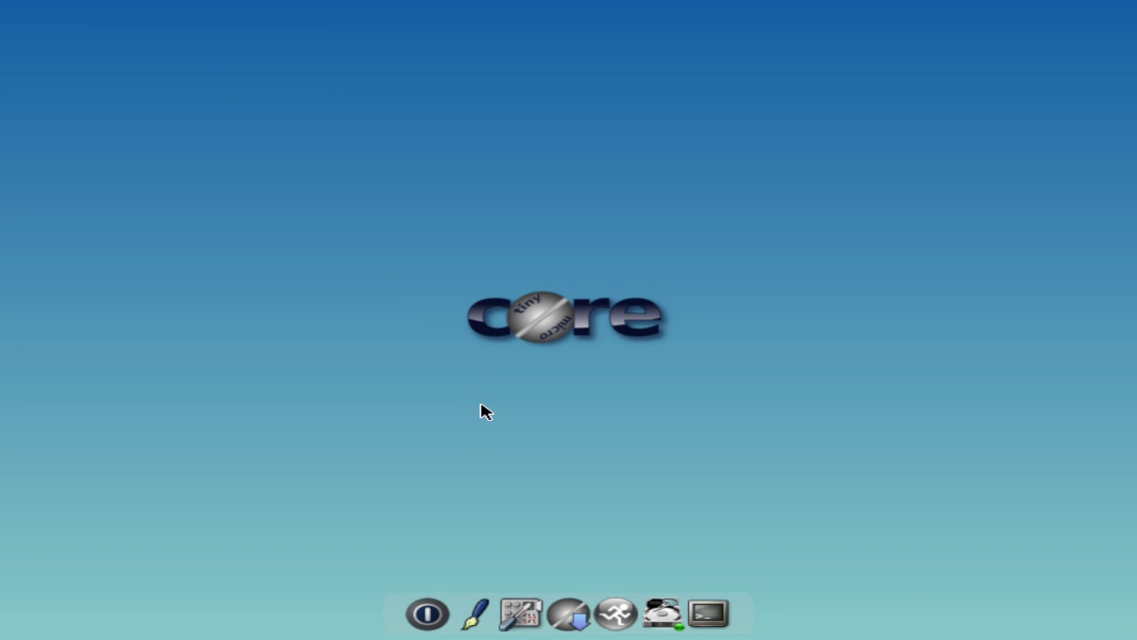
- Browse the remote extension repository and search for neofetch
click(584, 592)
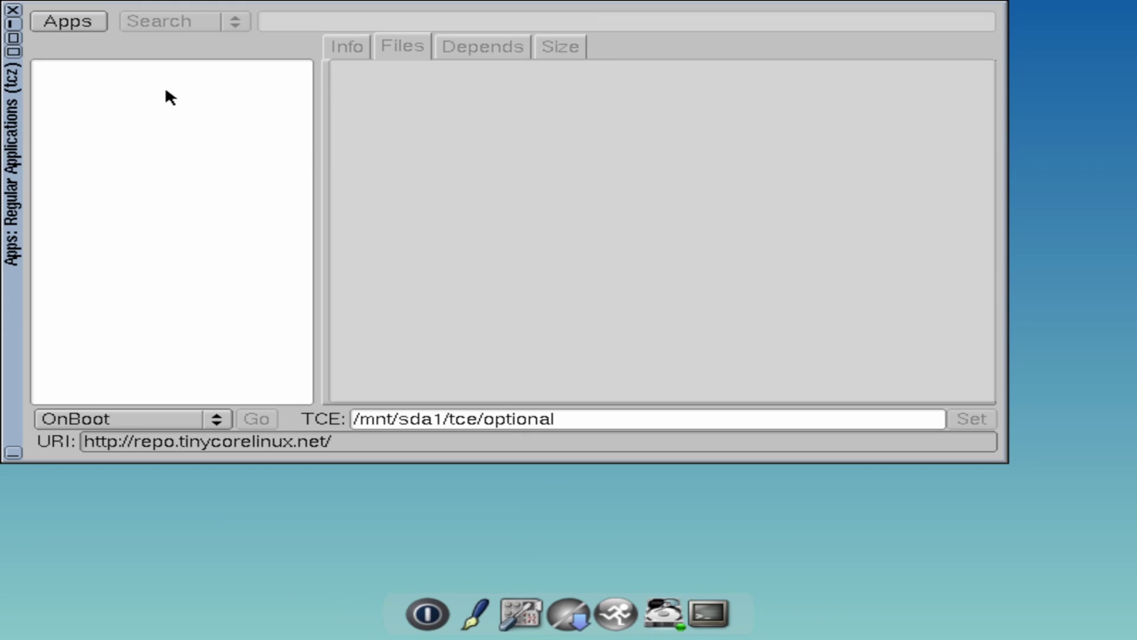
click(67, 18)
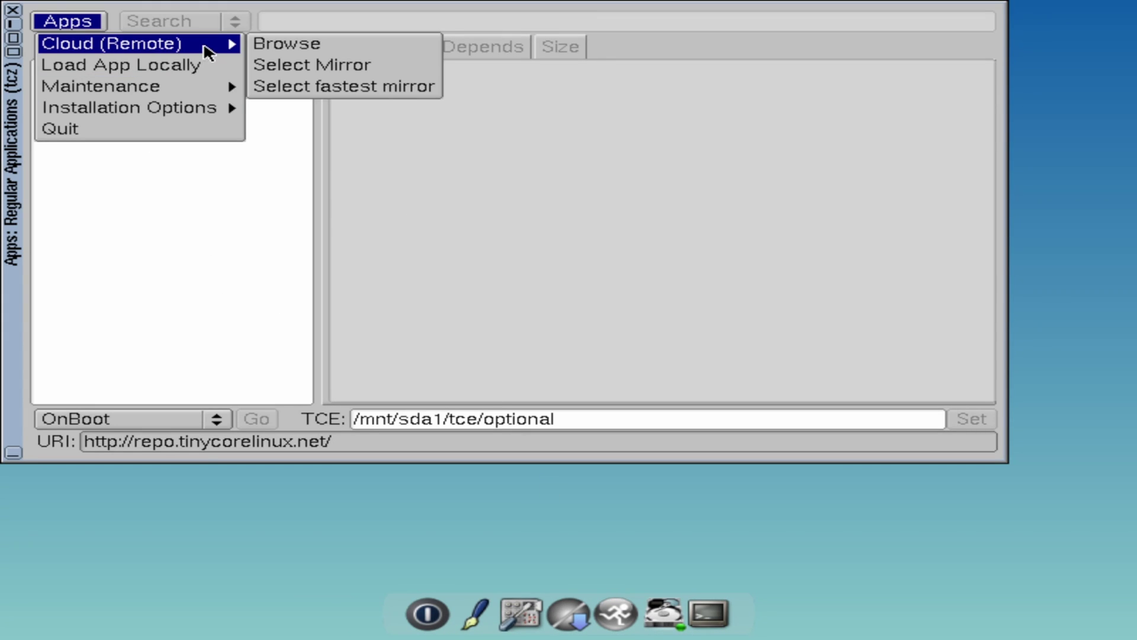
mouse_move(233, 43)
click(287, 46)
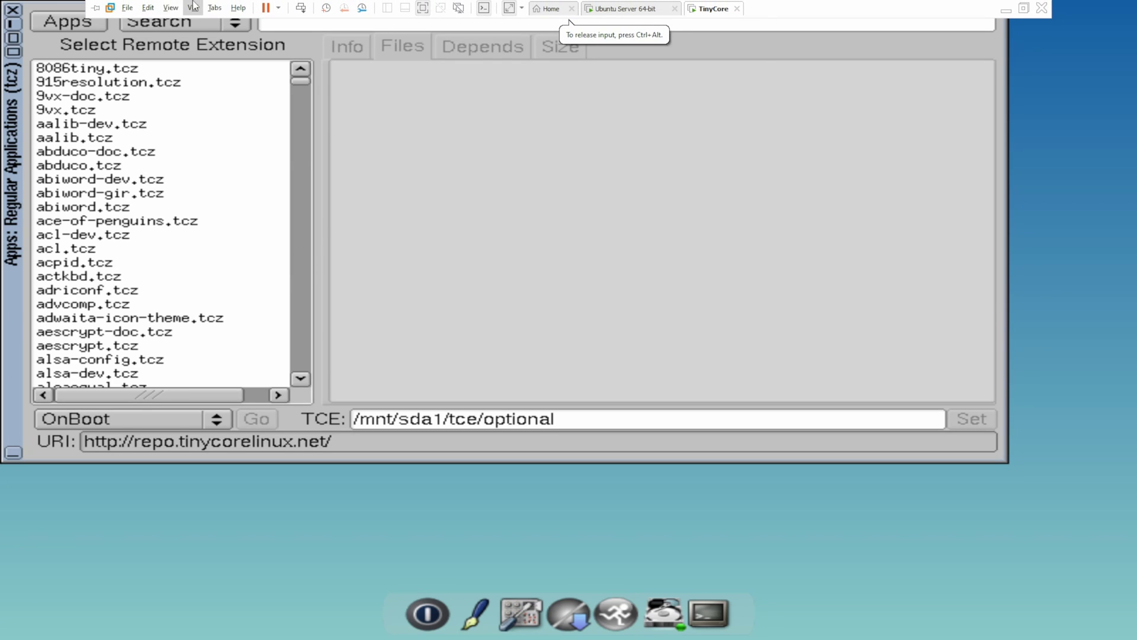
click(170, 7)
click(166, 37)
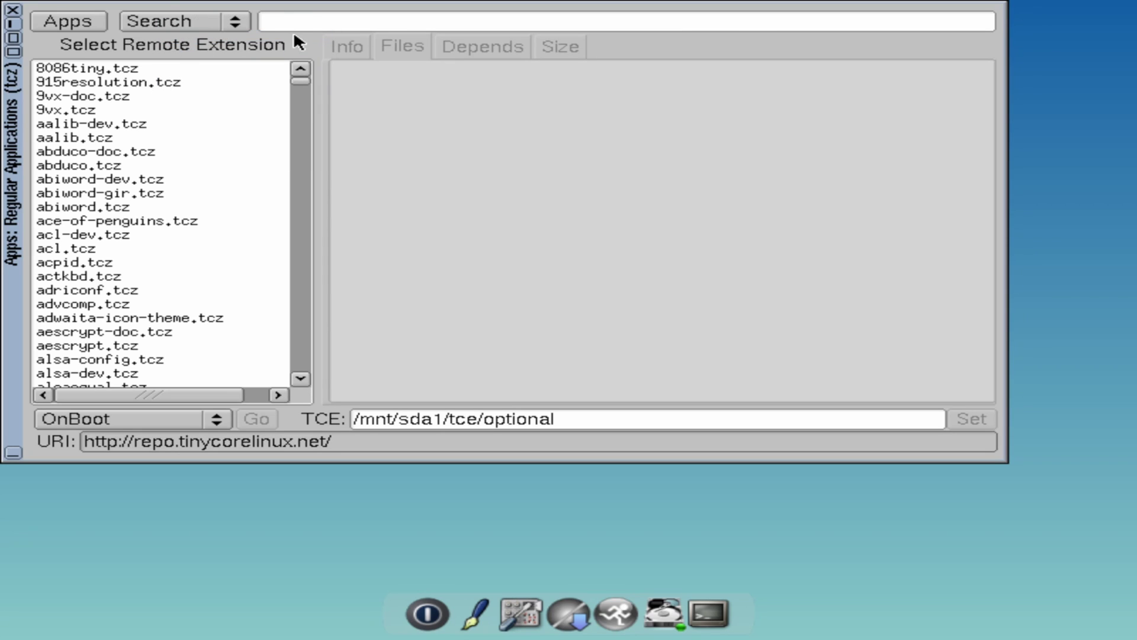
text(neofetch)
key(Return)
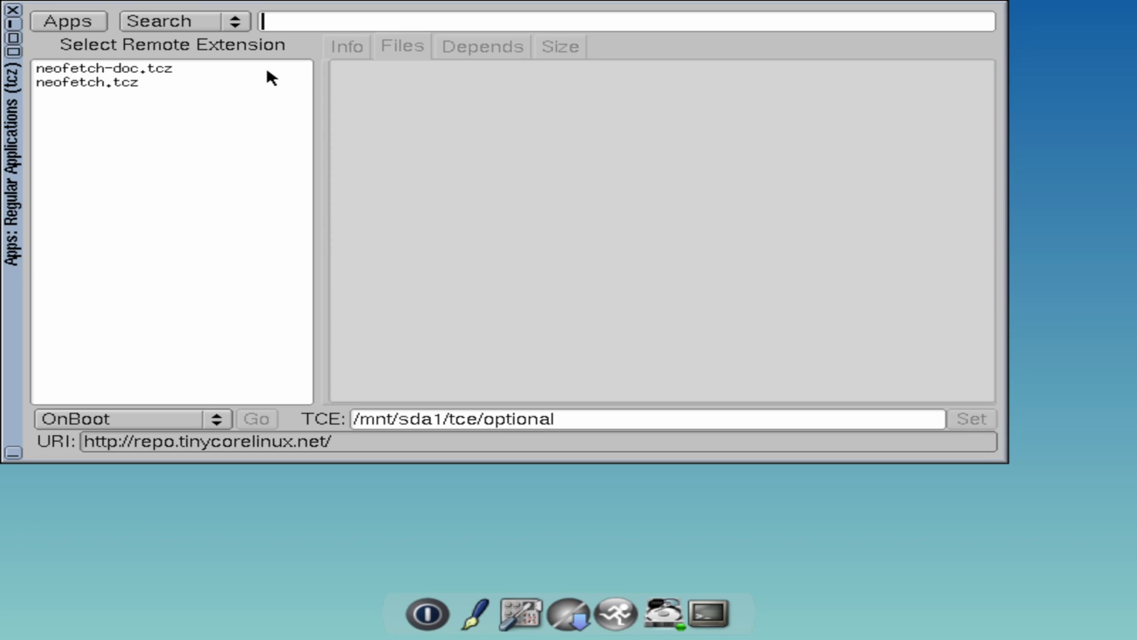
- Install the neofetch.tcz and neofetch-doc.tcz extensions
click(151, 83)
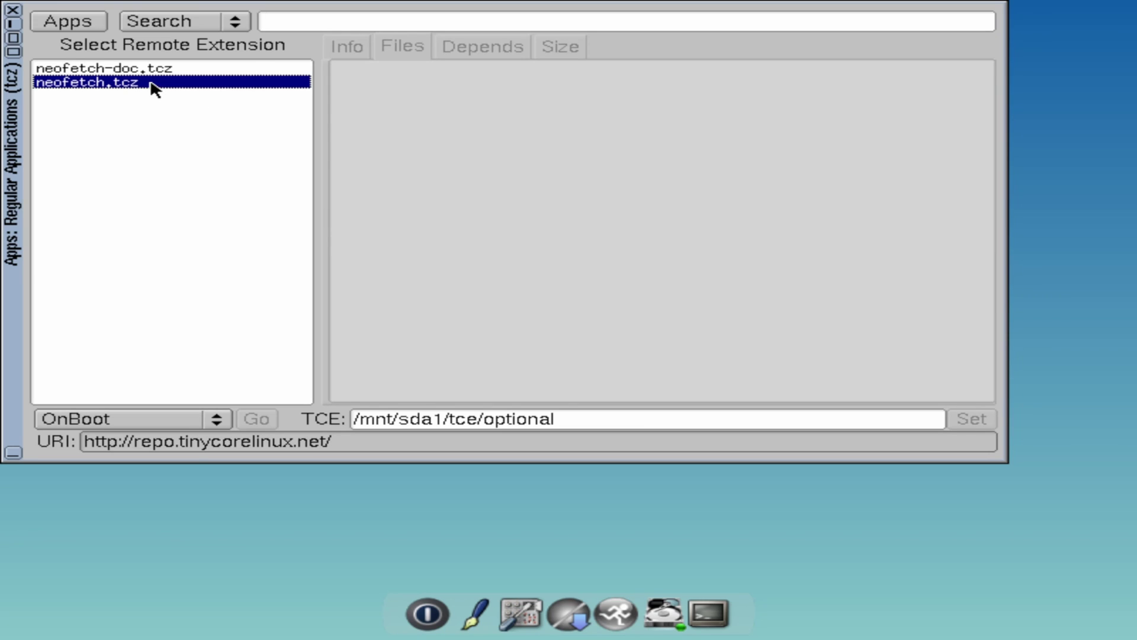
click(245, 417)
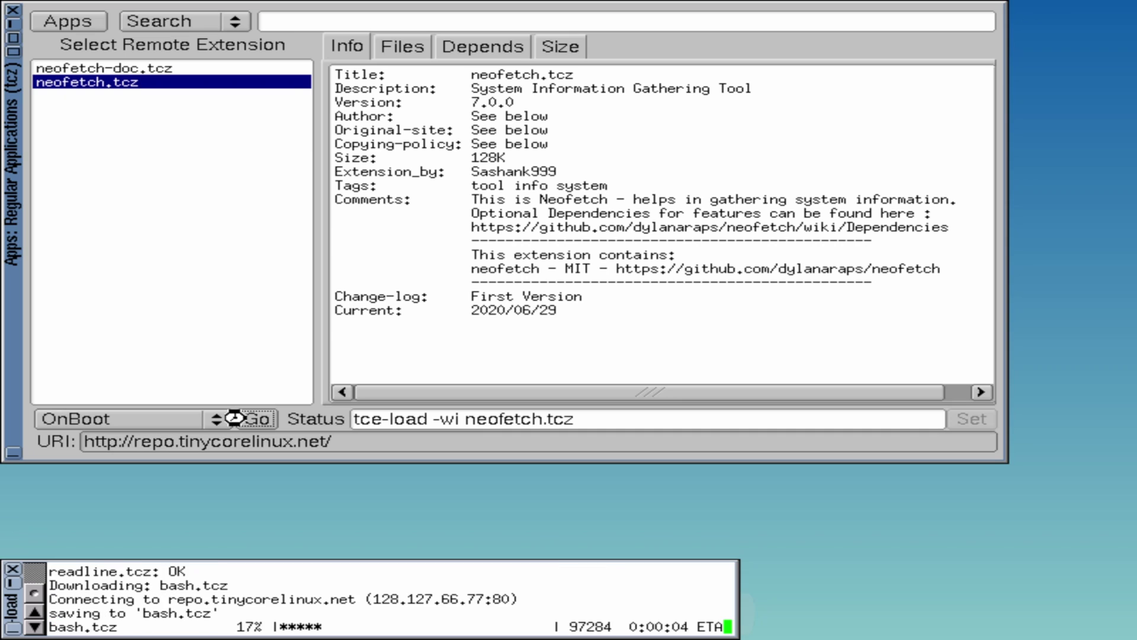
click(211, 69)
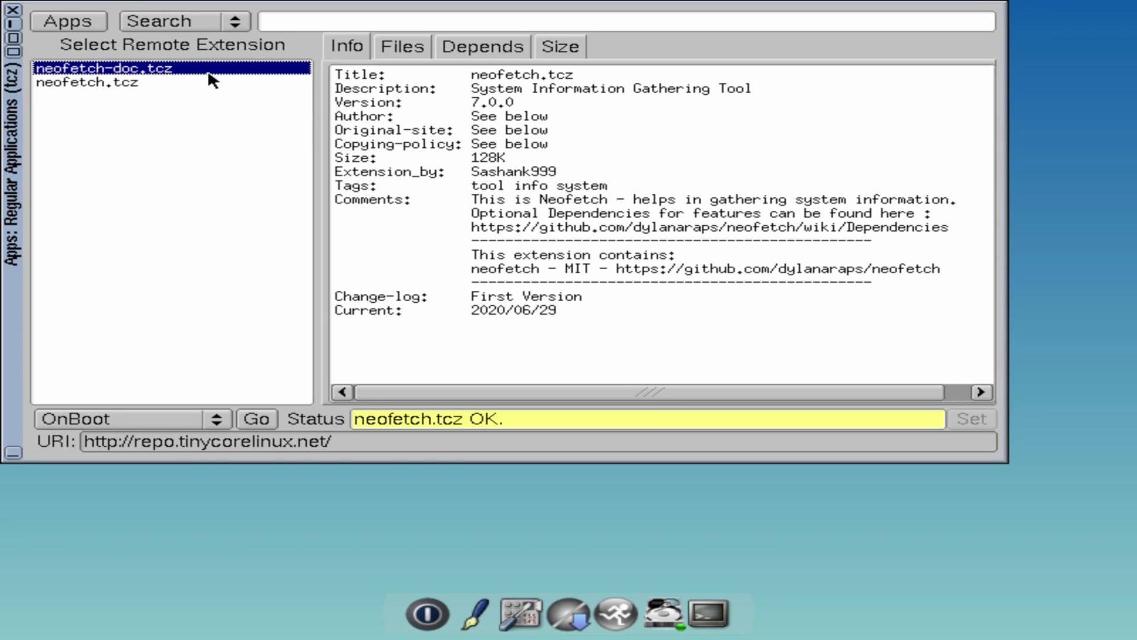
click(253, 417)
- Open a Terminal from the desktop's Applications menu
right_click(261, 500)
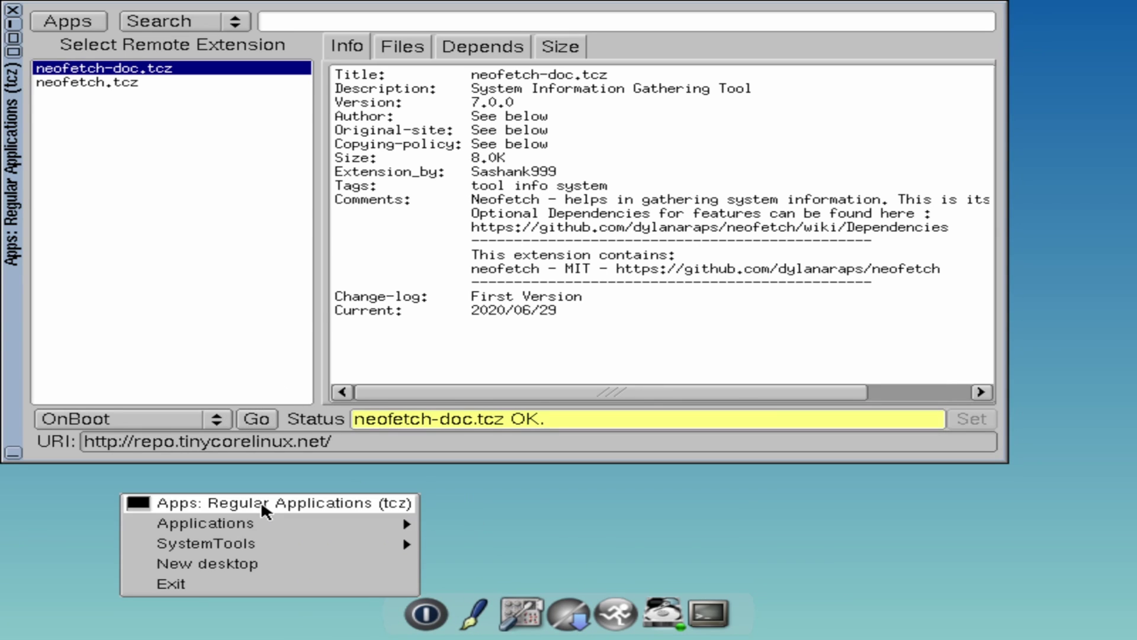
mouse_move(237, 520)
click(460, 520)
- Run neofetch to show the TinyCoreLinux 14.0 i686 summary and highlight the memory figure
drag(423, 378, 289, 279)
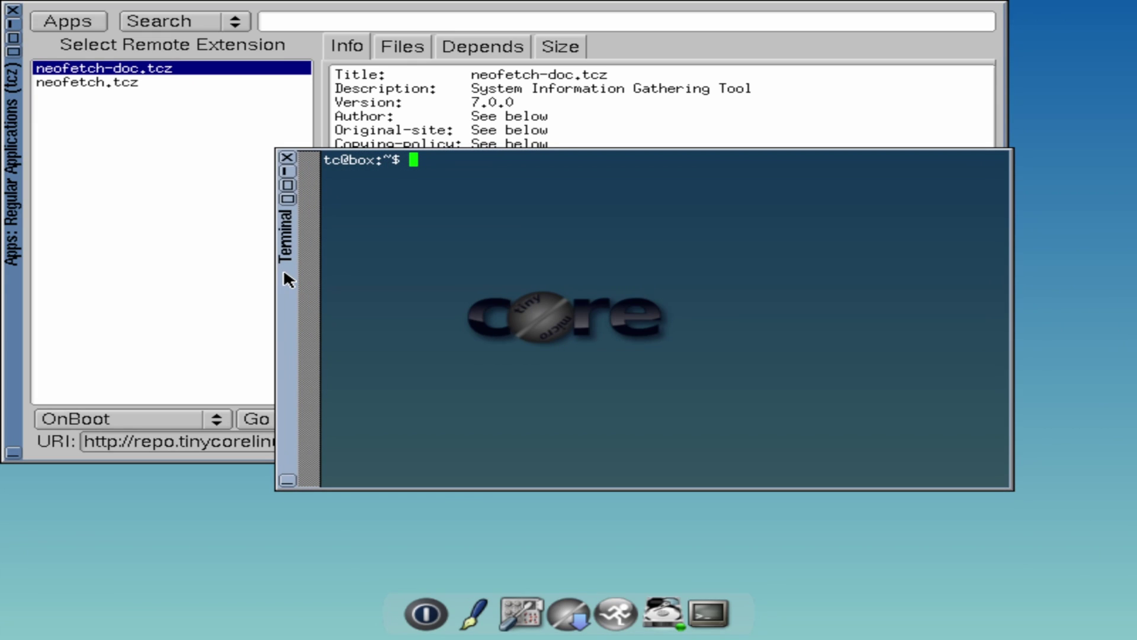
text(neofetch)
key(Return)
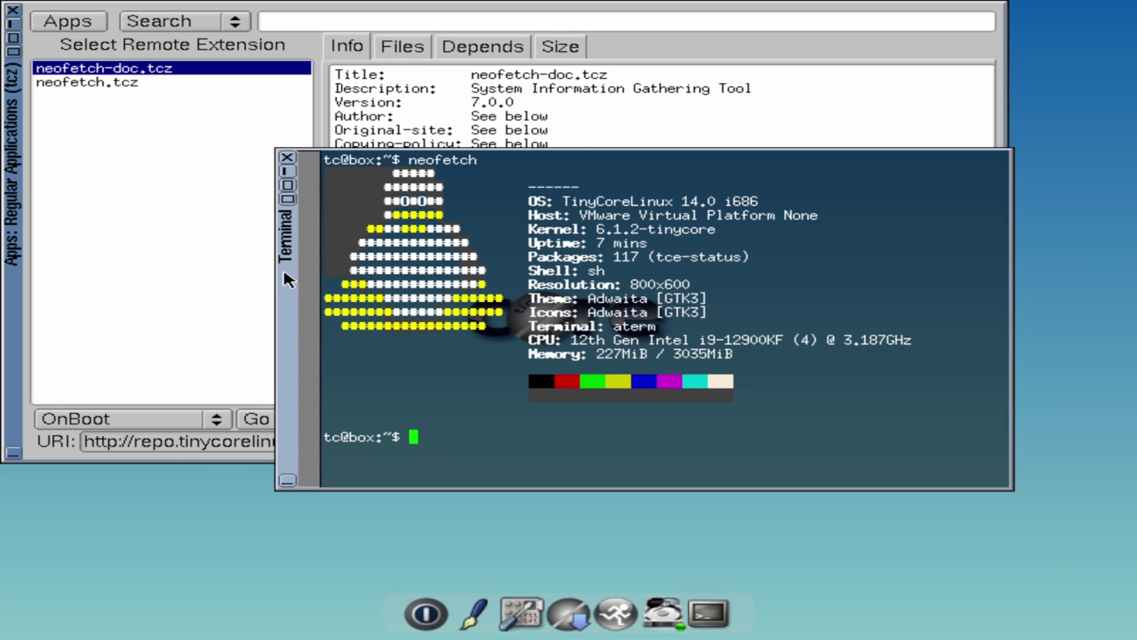
double_click(630, 350)
right_click(702, 352)
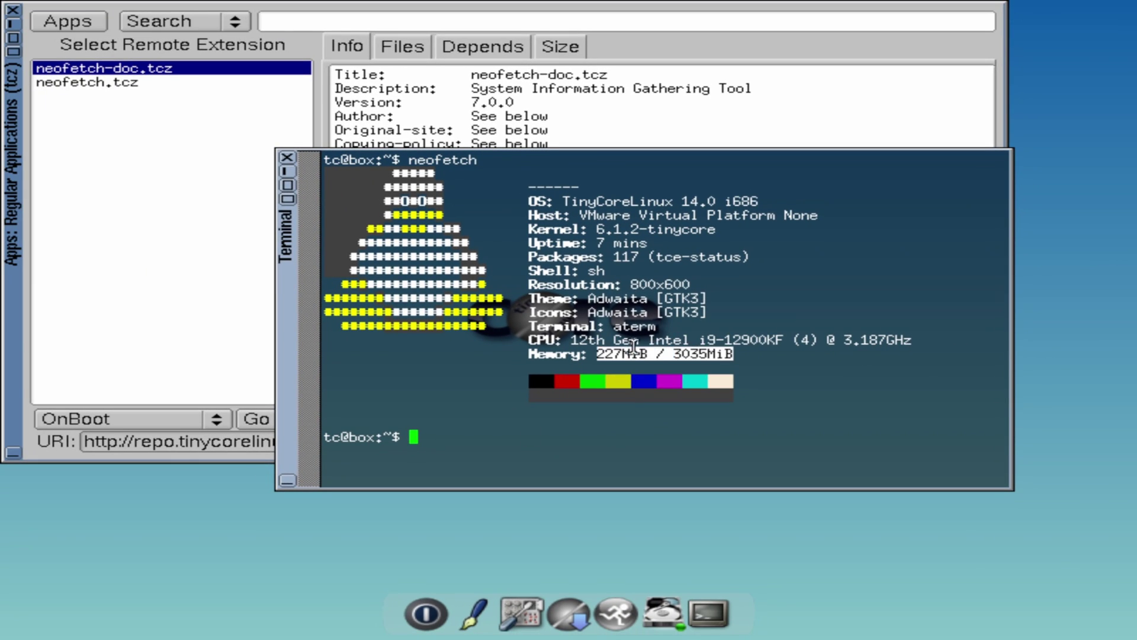
click(504, 270)
- Install the firefox_getLatest.tcz extension from the extension browser
click(305, 21)
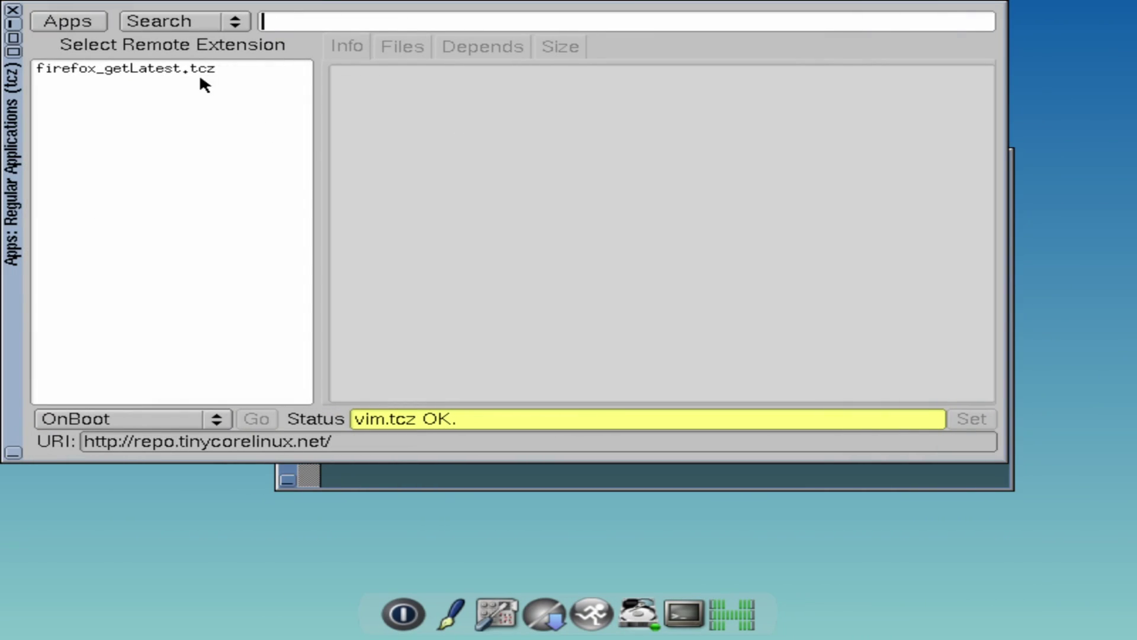
click(199, 70)
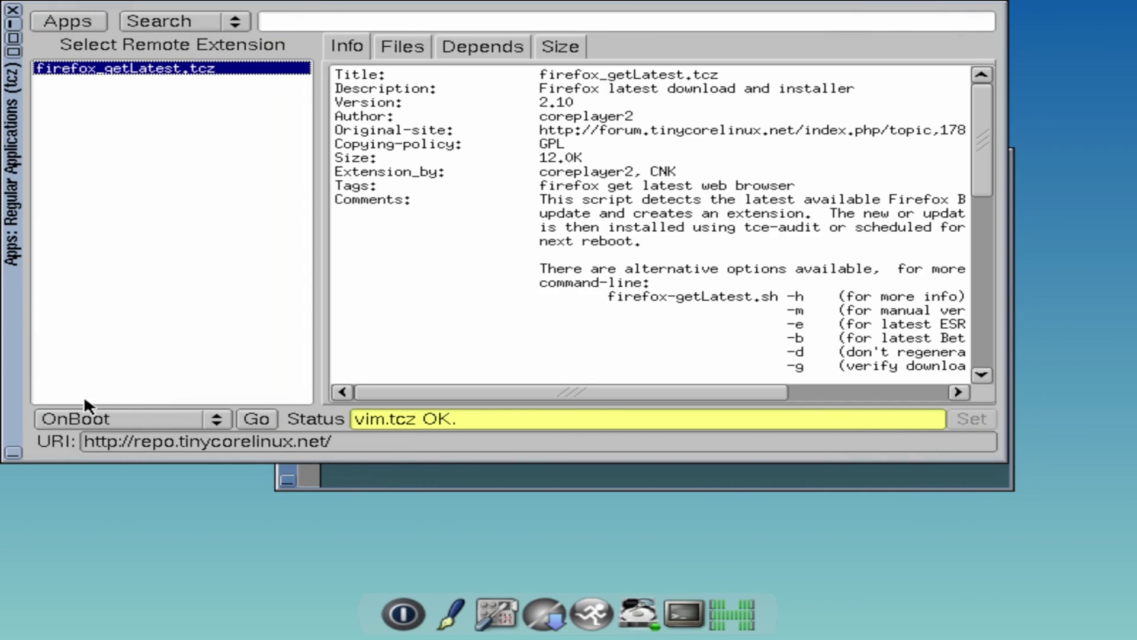
click(256, 418)
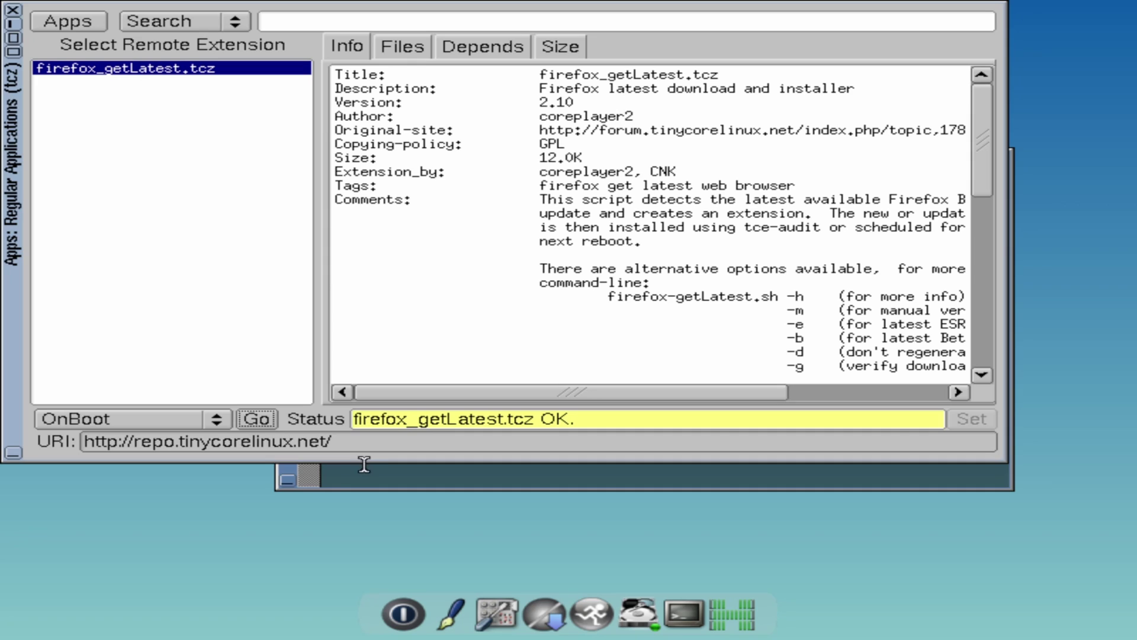
- Clear the terminal, run firefox_getLatest.sh to install Firefox 119.0, then close the terminal
click(367, 472)
text(clera)
key(BackSpace)
key(BackSpace)
key(BackSpace)
key(BackSpace)
key(BackSpace)
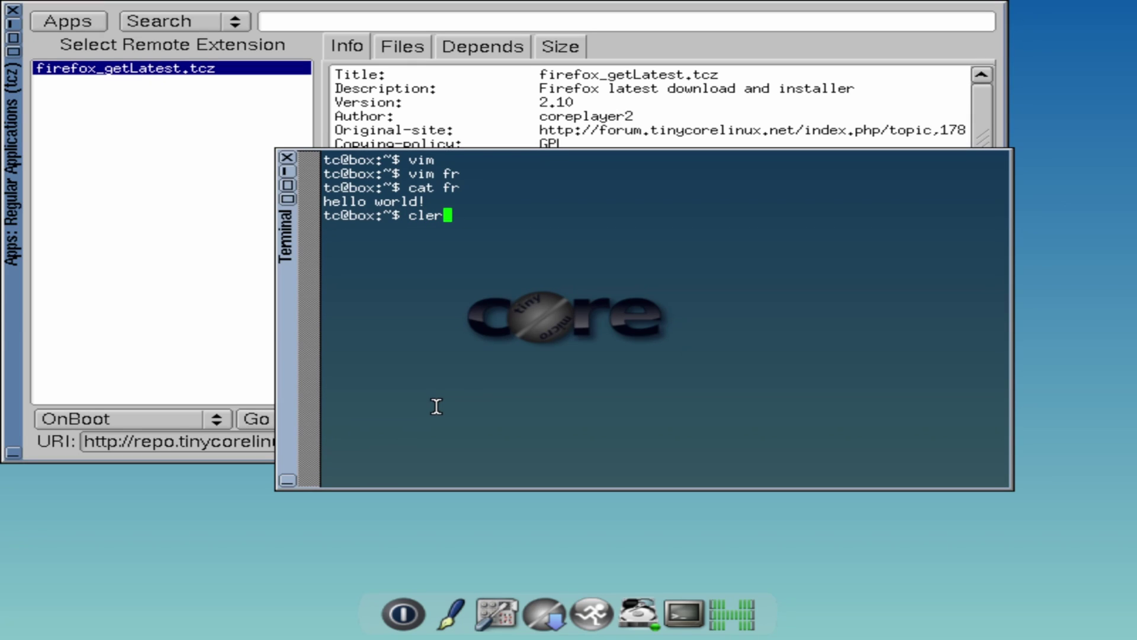
text(clear)
key(Return)
text(firefo)
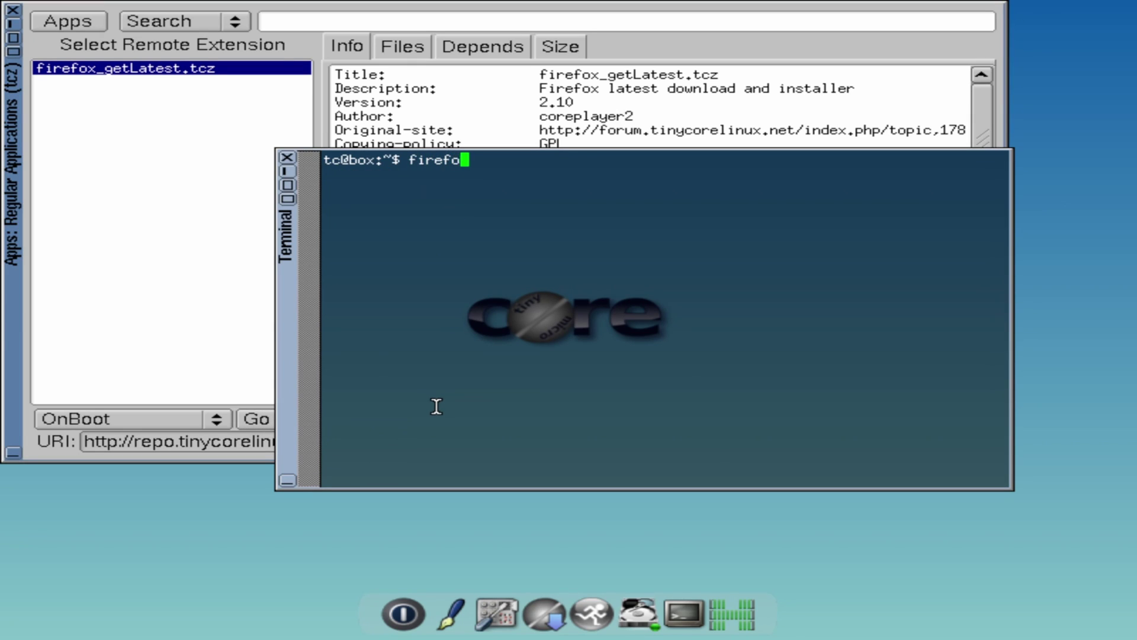
key(Tab)
key(Return)
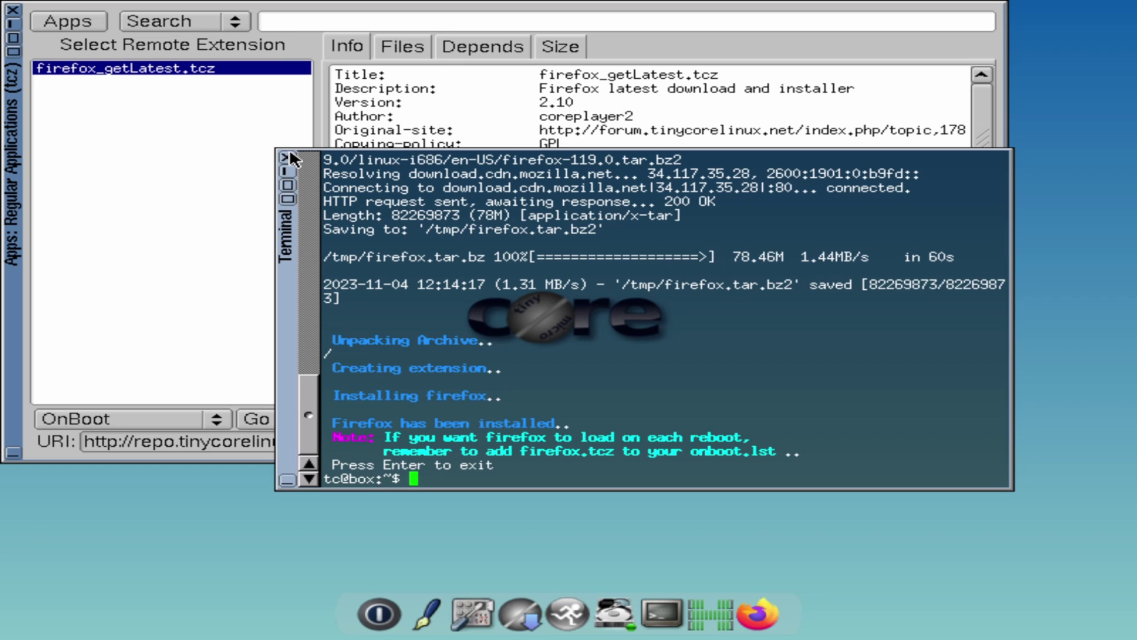
click(285, 156)
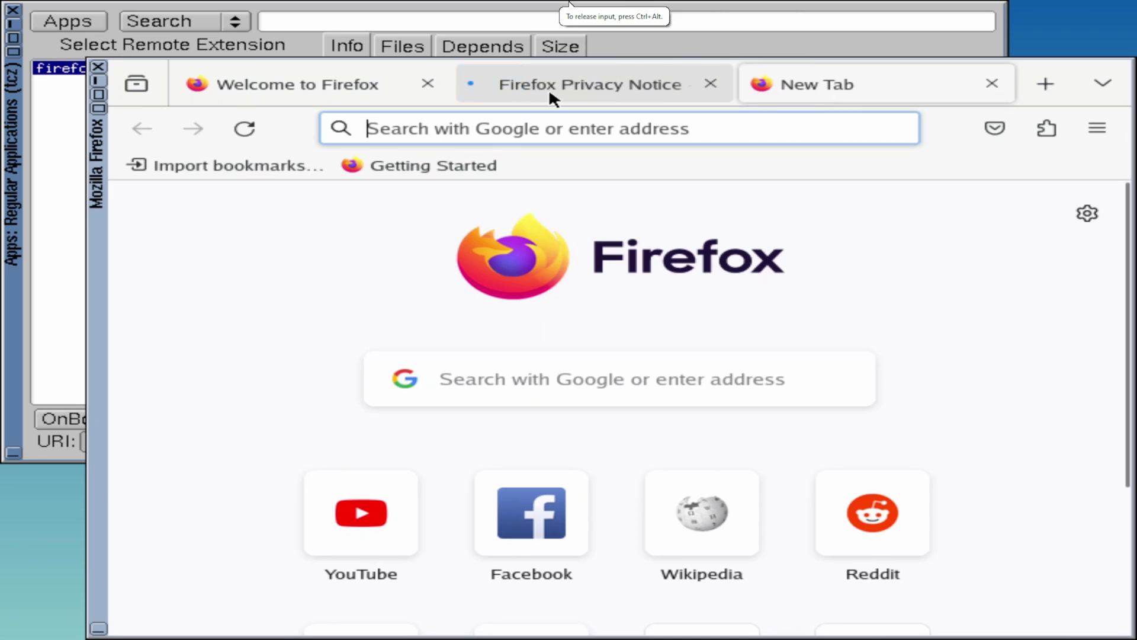
- Launch Firefox, load malwarepad.com, and show About Firefox confirming version 119.0
click(467, 126)
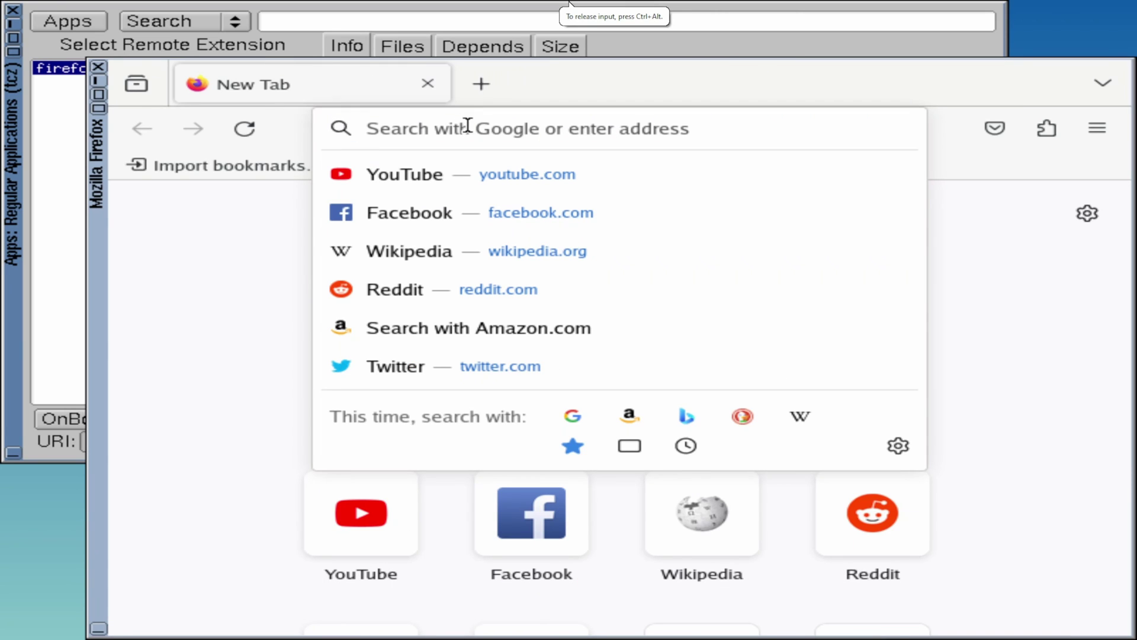
text(malwarepad.com)
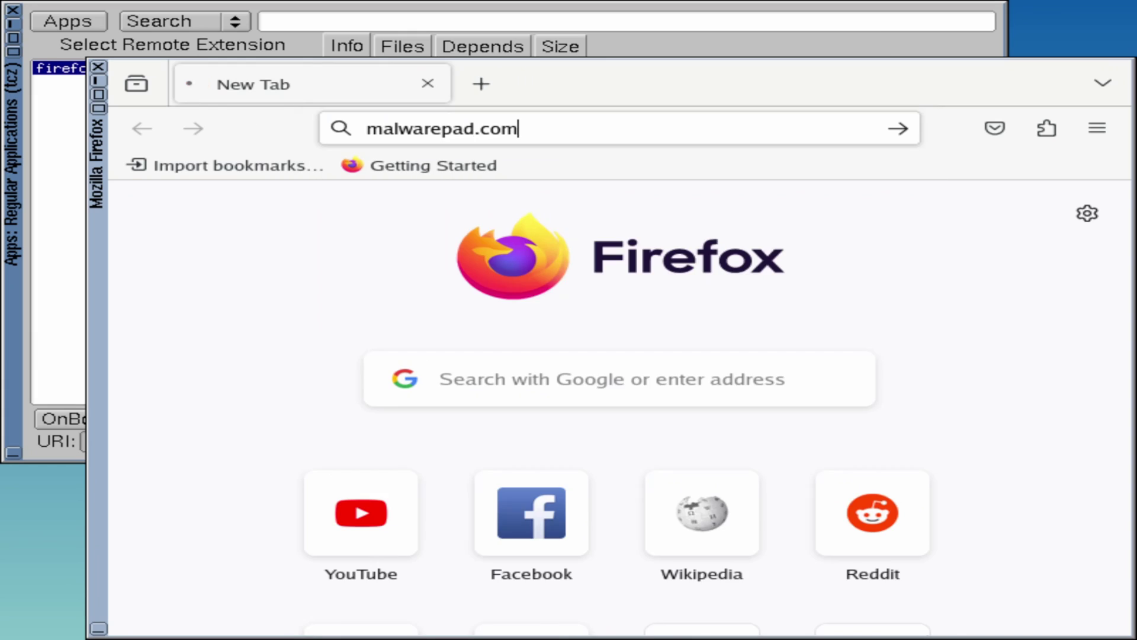
key(Return)
scroll(563, 314, down, 5)
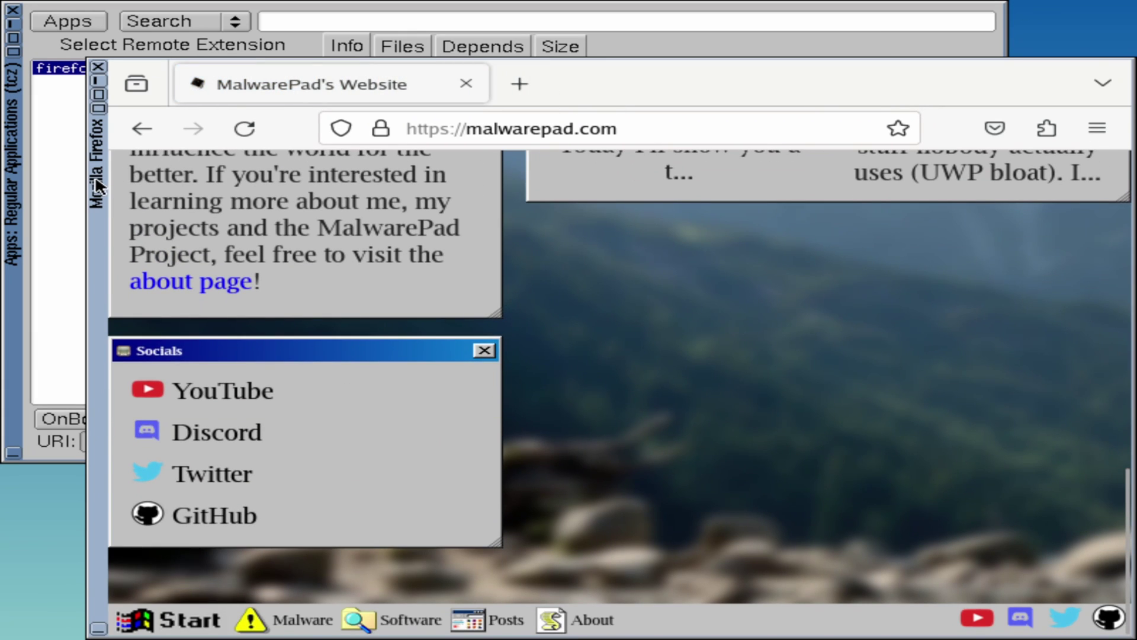
drag(97, 184, 46, 146)
key(alt+h)
key(a)
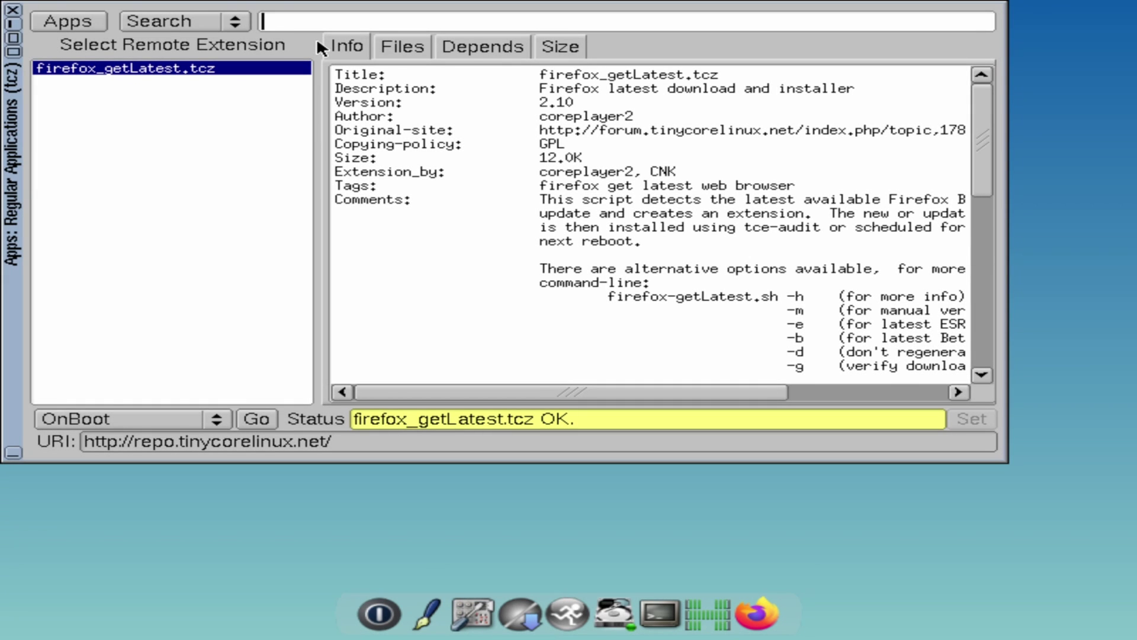
- Search the repository for gcc and install gcc.tcz with its dependencies
text(gcc)
key(Return)
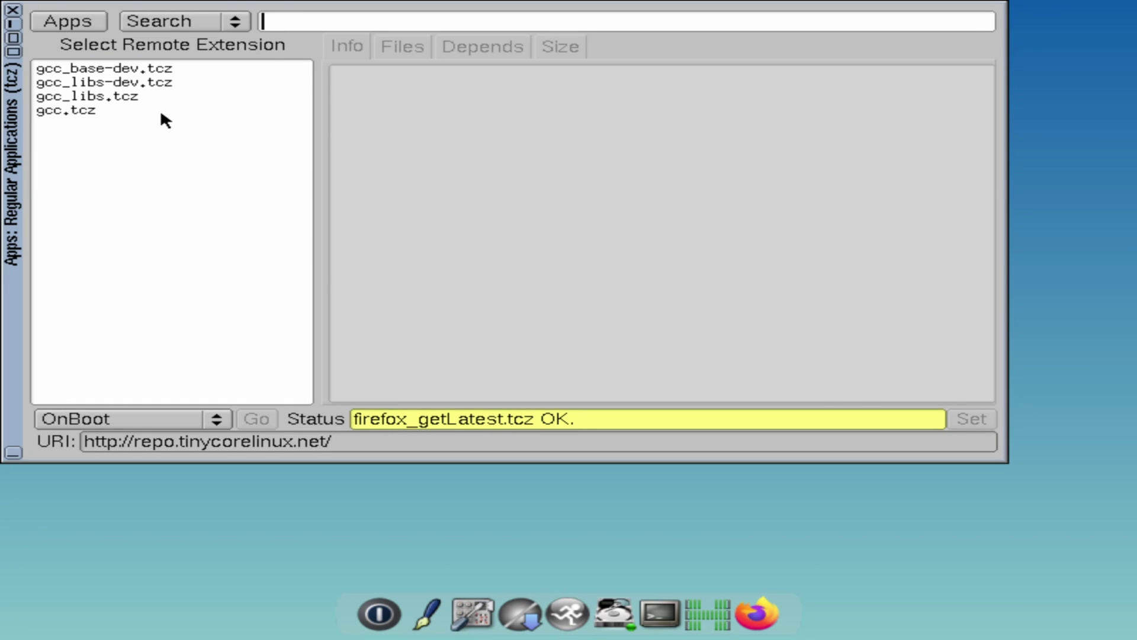
click(160, 109)
click(252, 418)
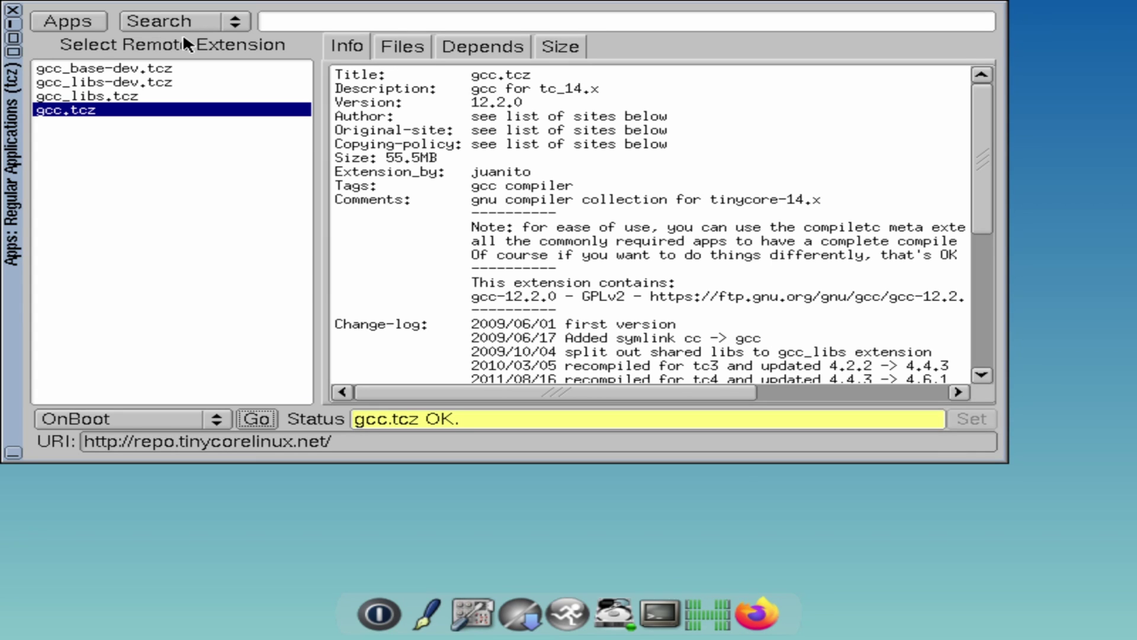
- In a new terminal, create and enter a dev folder and open main.c in vim
click(658, 613)
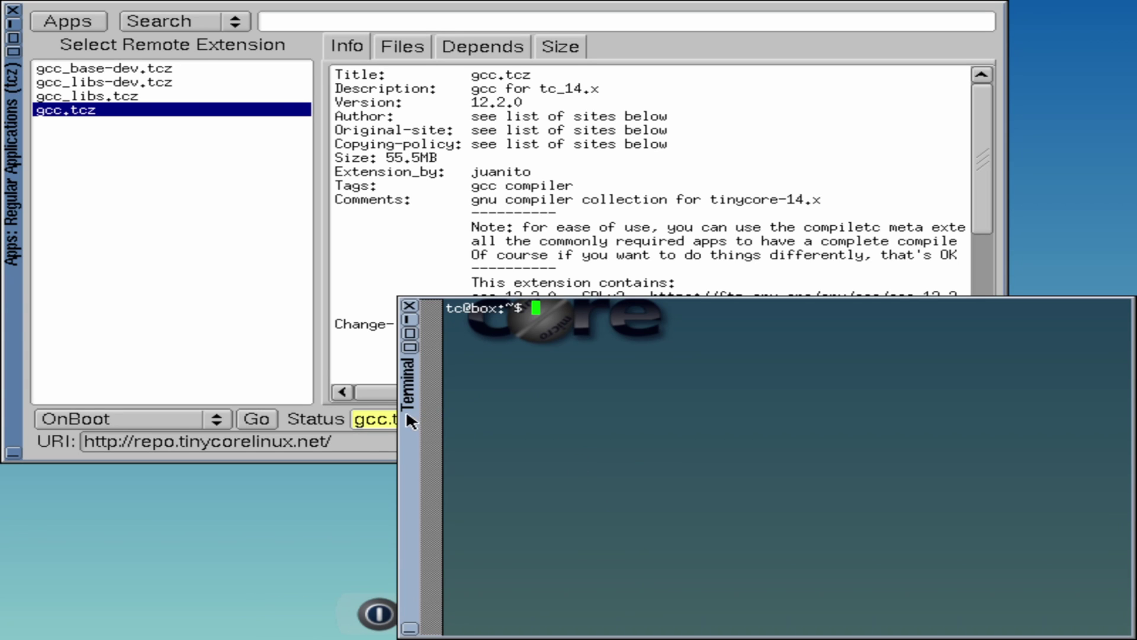
drag(406, 410, 321, 284)
text(mkdir dev)
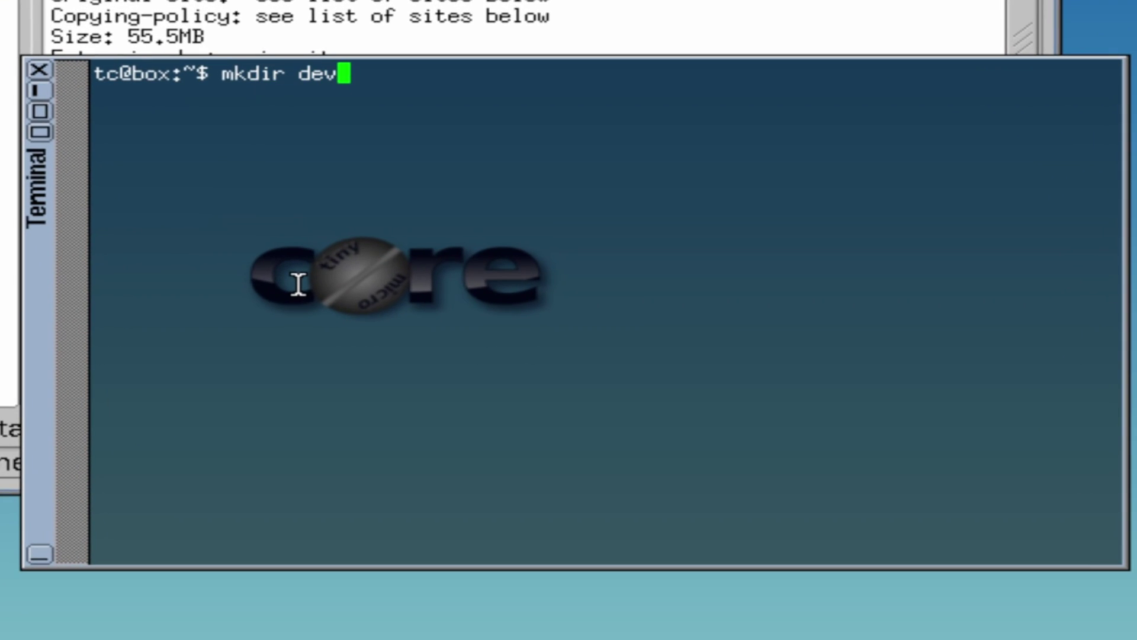
key(Return)
text(cd dev)
key(Return)
text(vim )
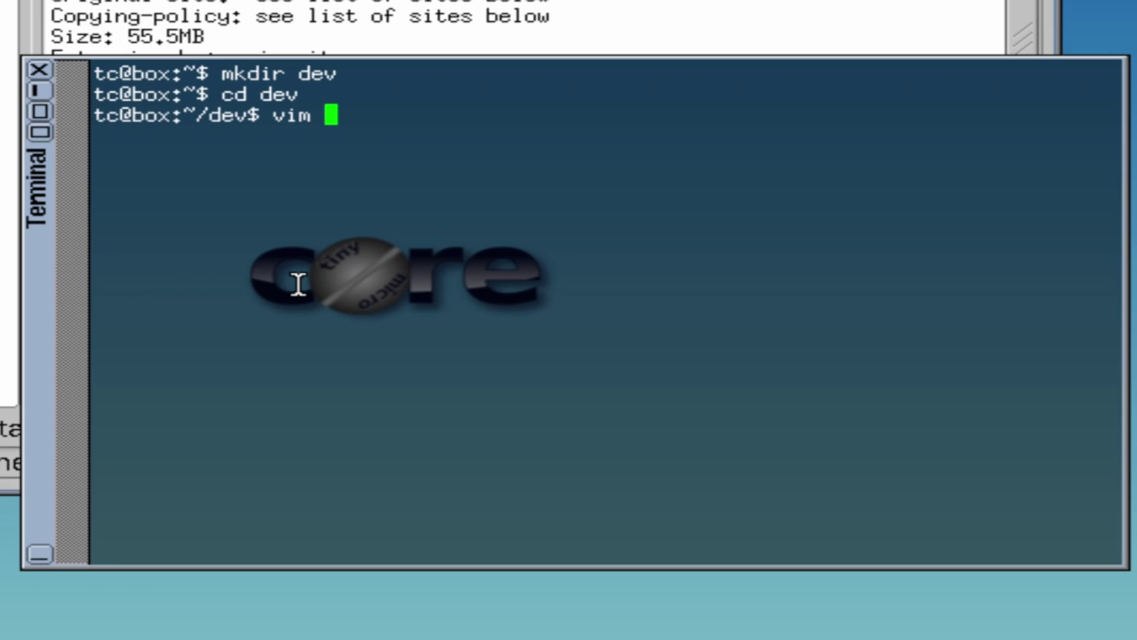
text(main.c)
key(Return)
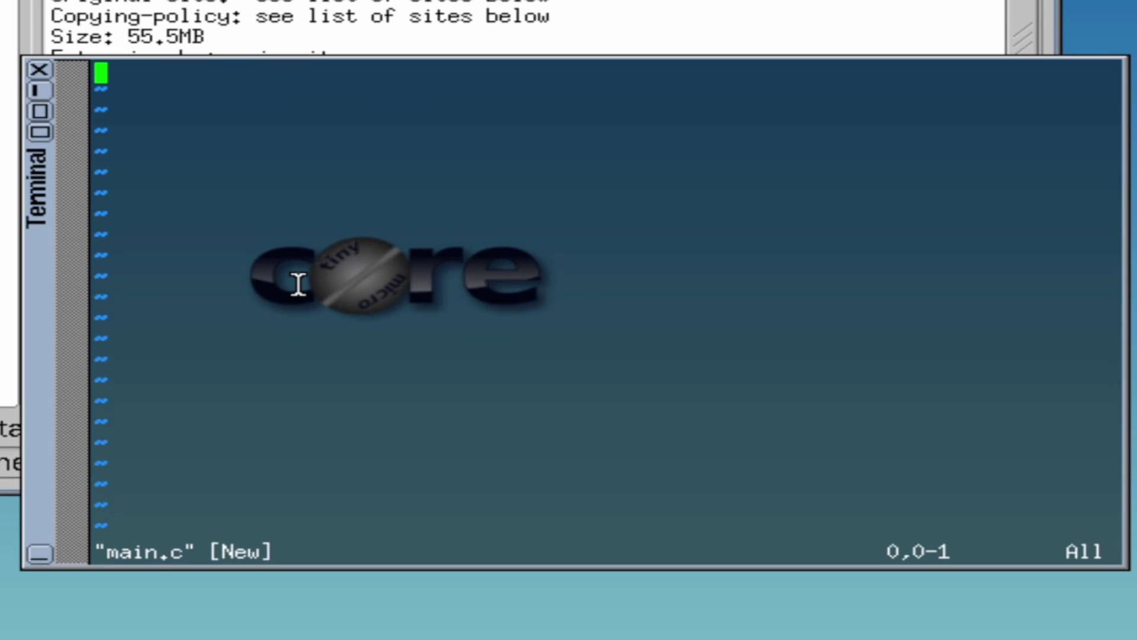
- Write a hello-world program printing "Hello world!", save it, and compile it with gcc main.c
text(i#include <stdio.h>)
key(Return)
key(Return)
text(int main() {)
key(Return)
key(Return)
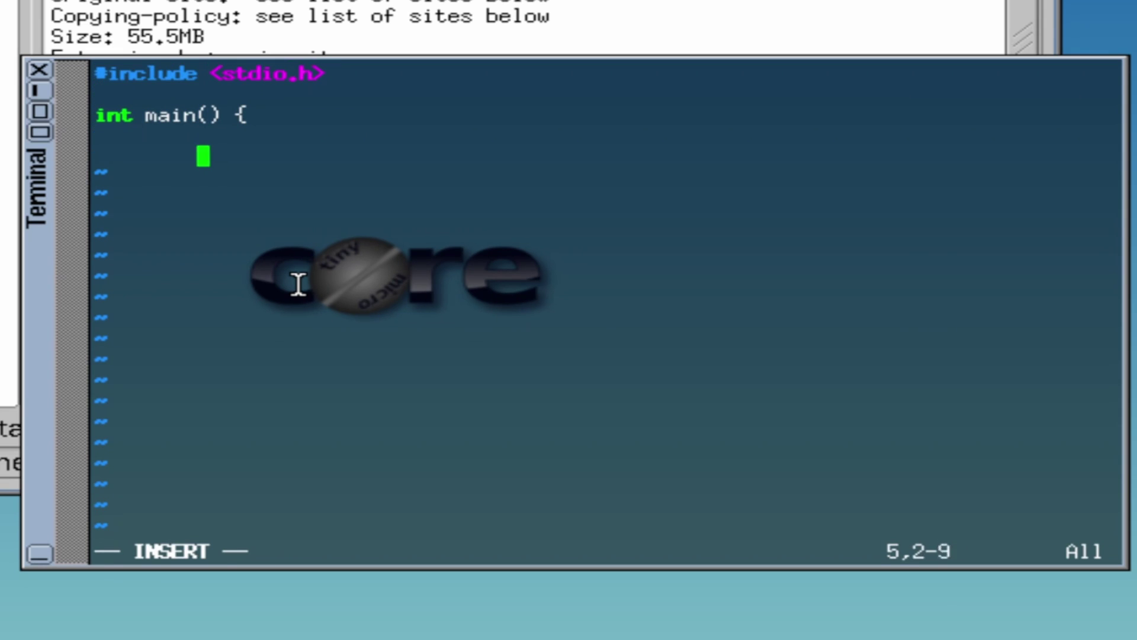
text(})
key(Up)
key(Tab)
text(return 0;)
key(Up)
key(End)
key(Return)
text(printf("H)
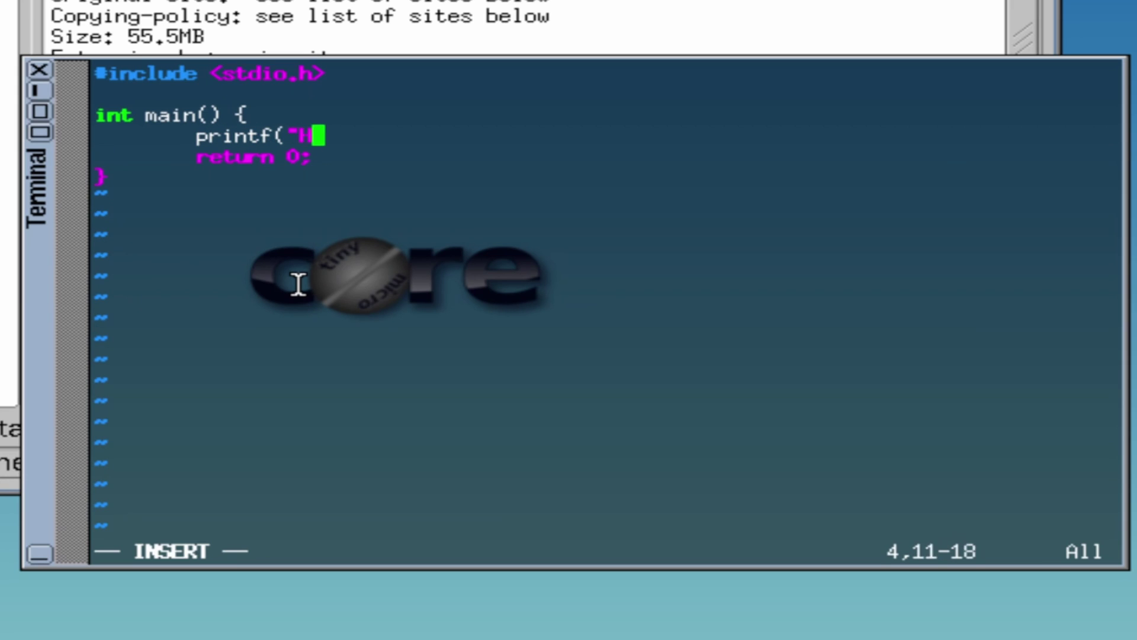
text(ello world!\n");)
key(Escape)
text(:wq)
key(Return)
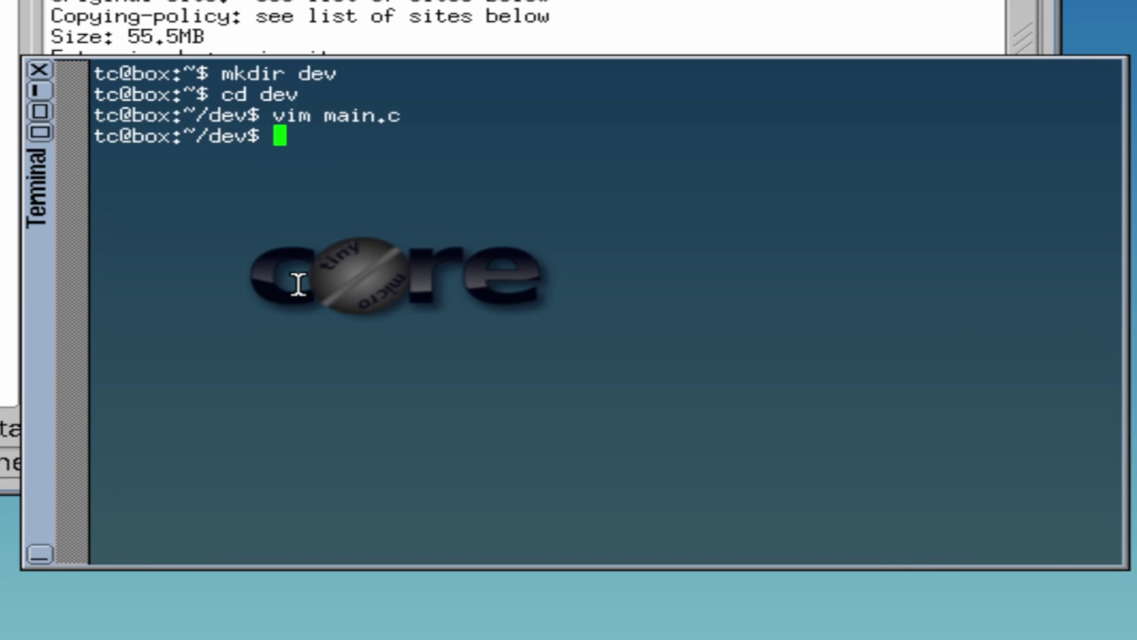
text(gcc main.c)
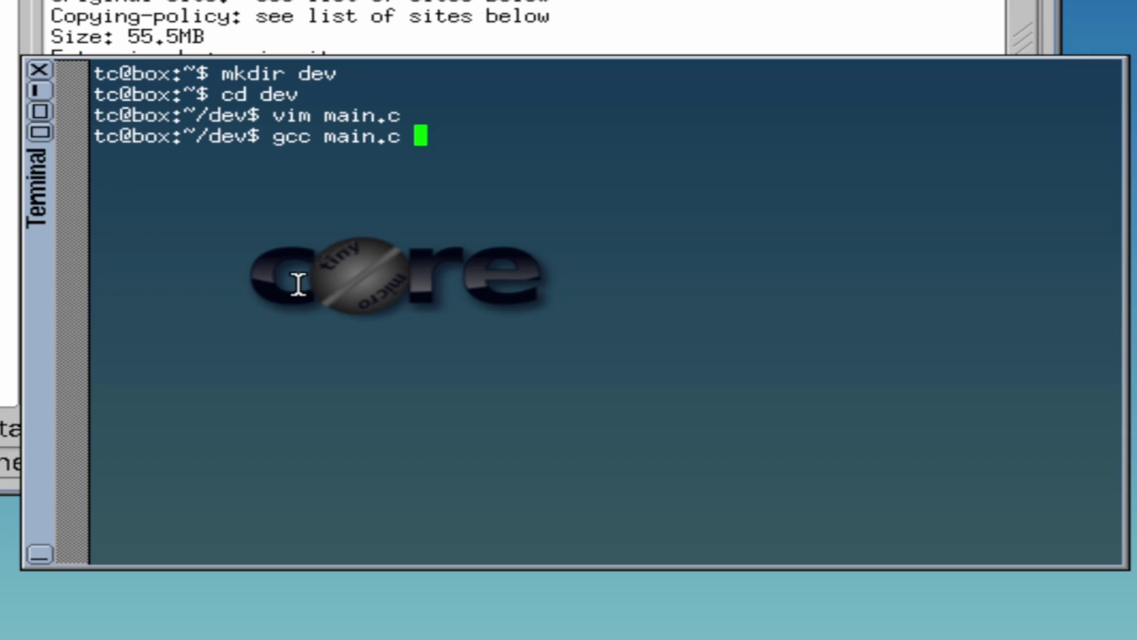
key(Return)
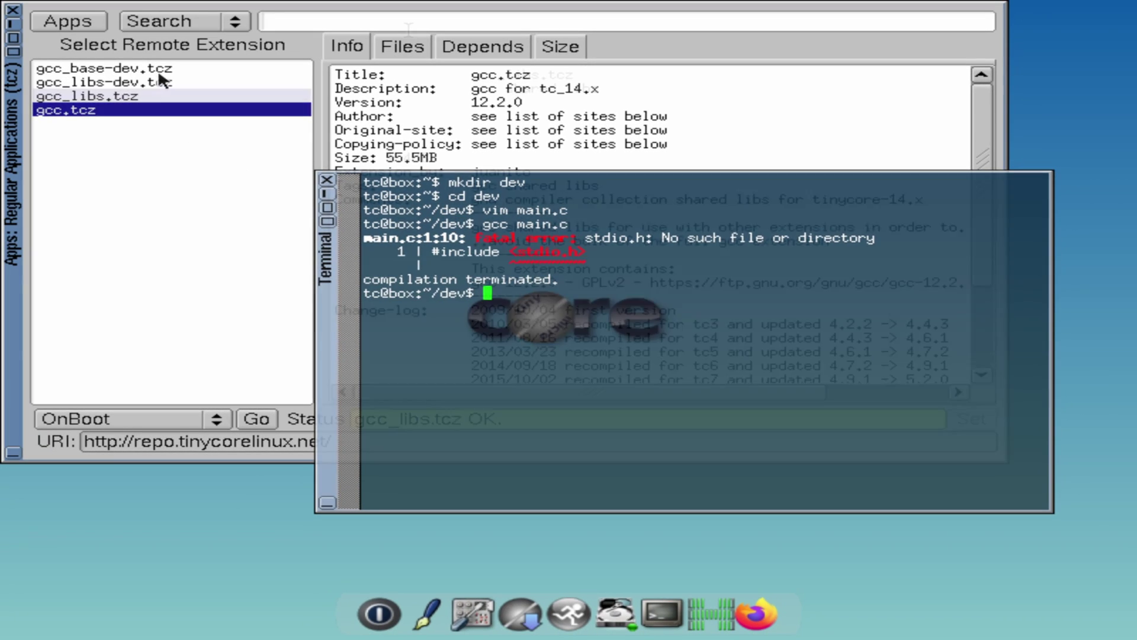
- Search the tce repository for libc and install the glibc_base-dev.tcz extension
click(166, 96)
text(k=)
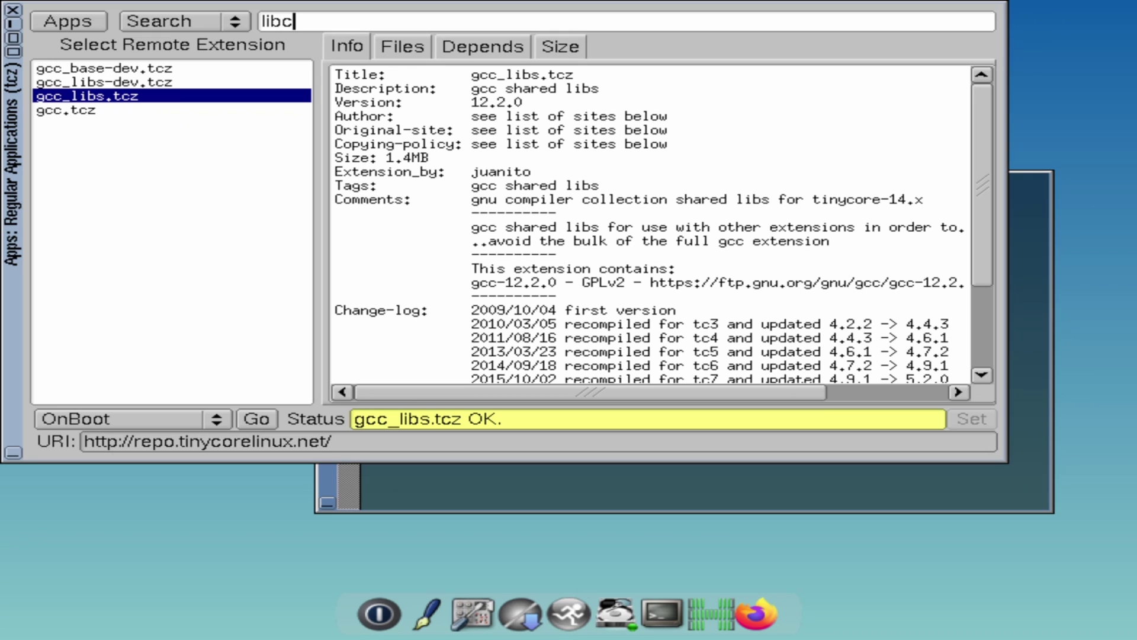
key(Return)
drag(300, 166, 193, 103)
click(189, 95)
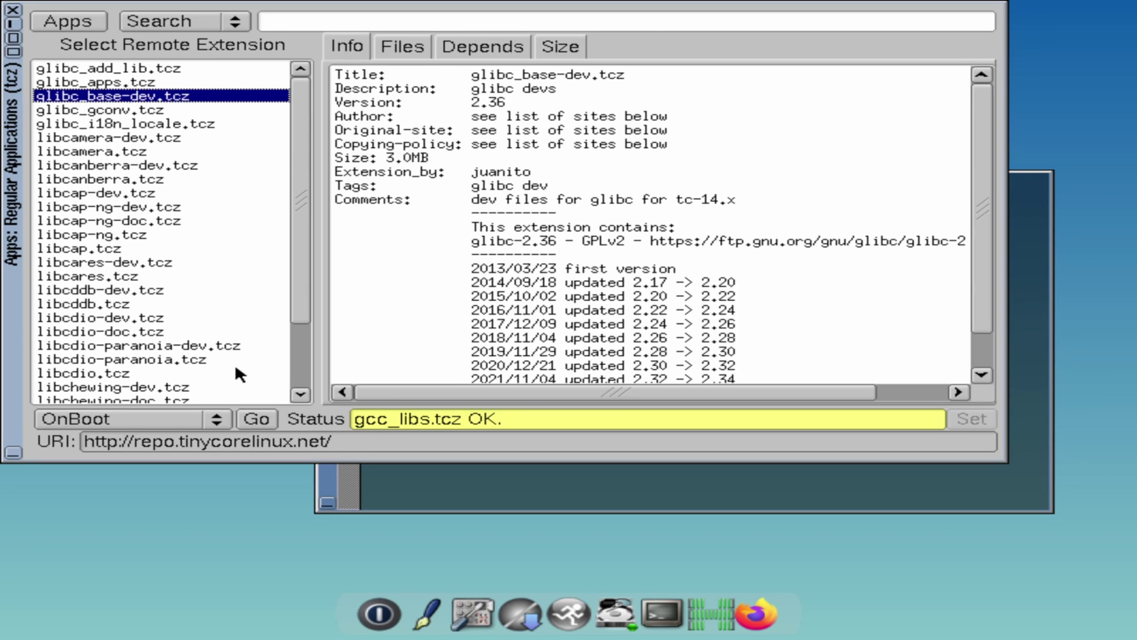
click(256, 419)
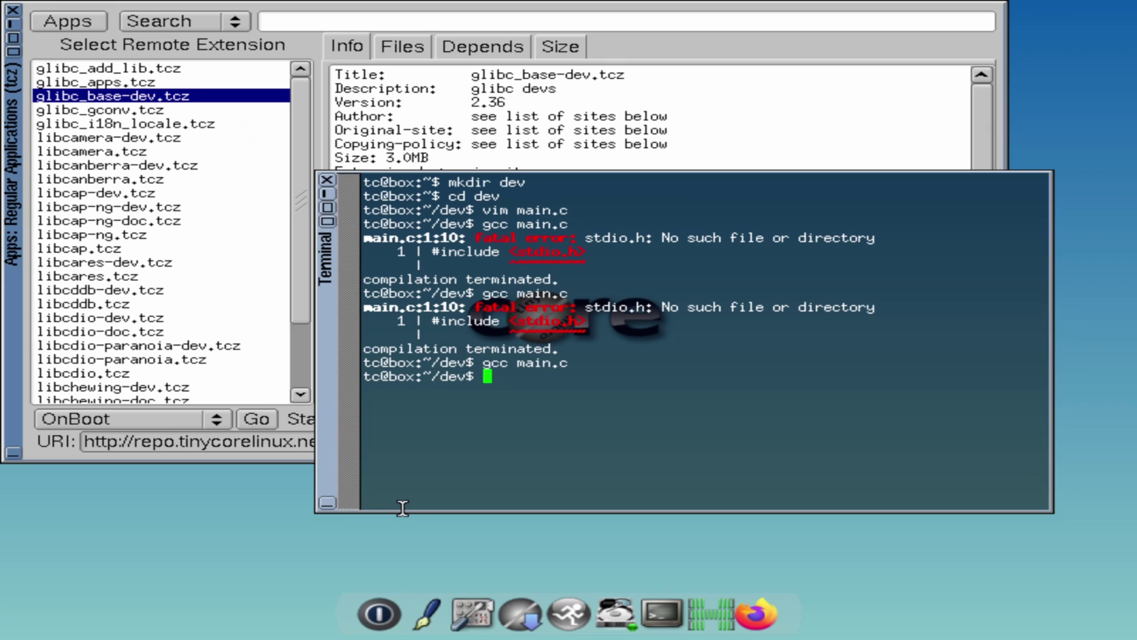
- Run ./a.out so the compiled program prints 'Hello world!'
text(./a.out)
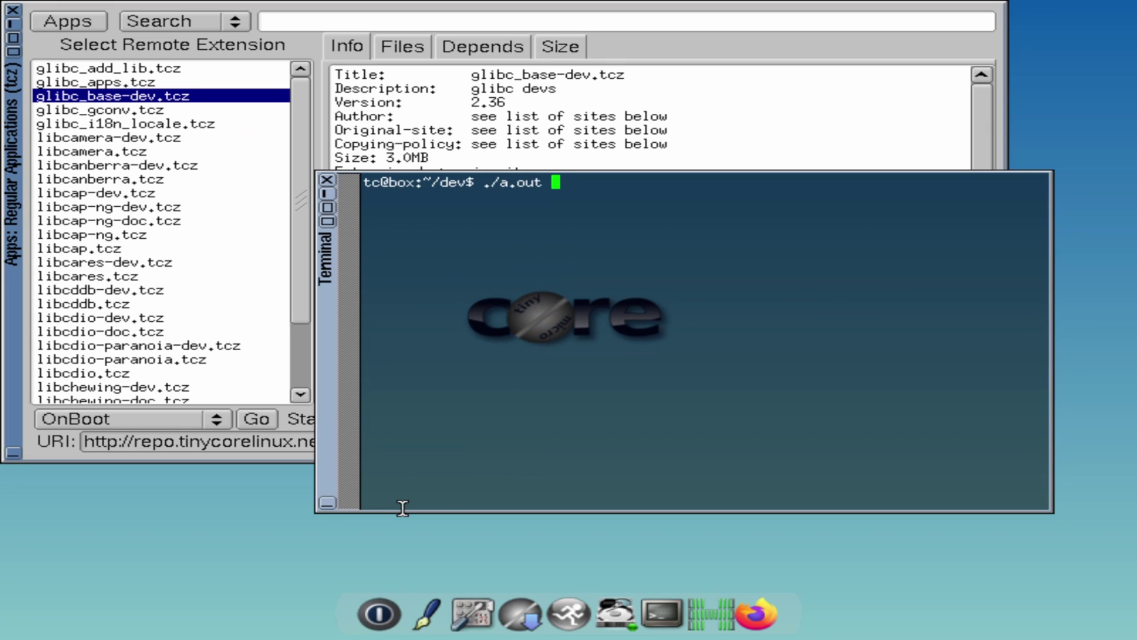
key(Return)
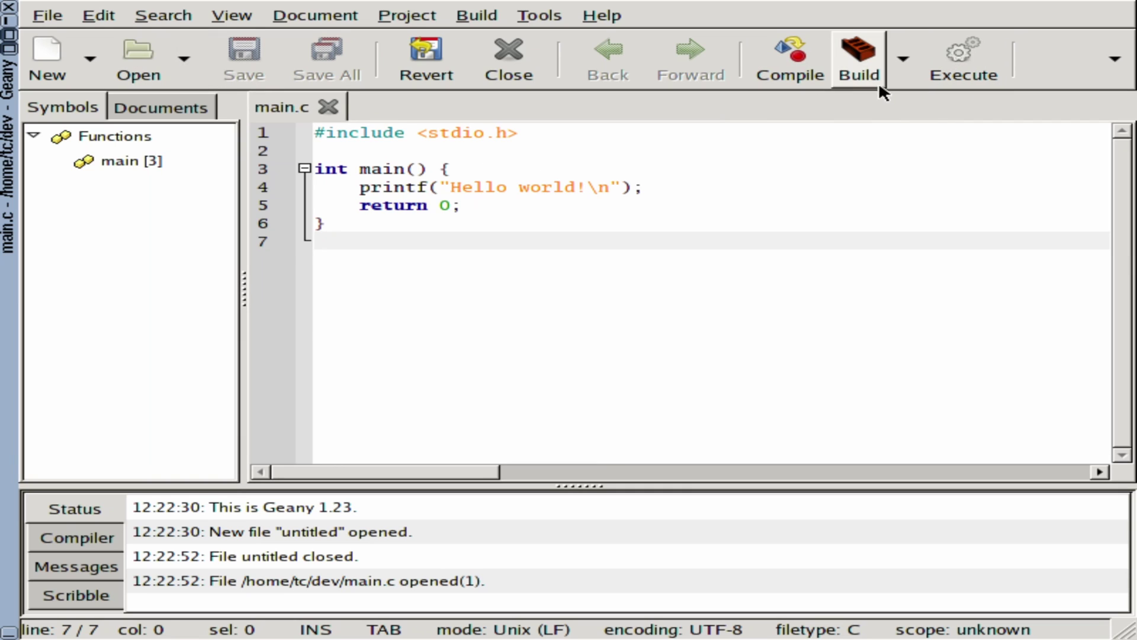
- Build main.c, restore the Geany window, check the status messages, and compile main.c again
click(861, 67)
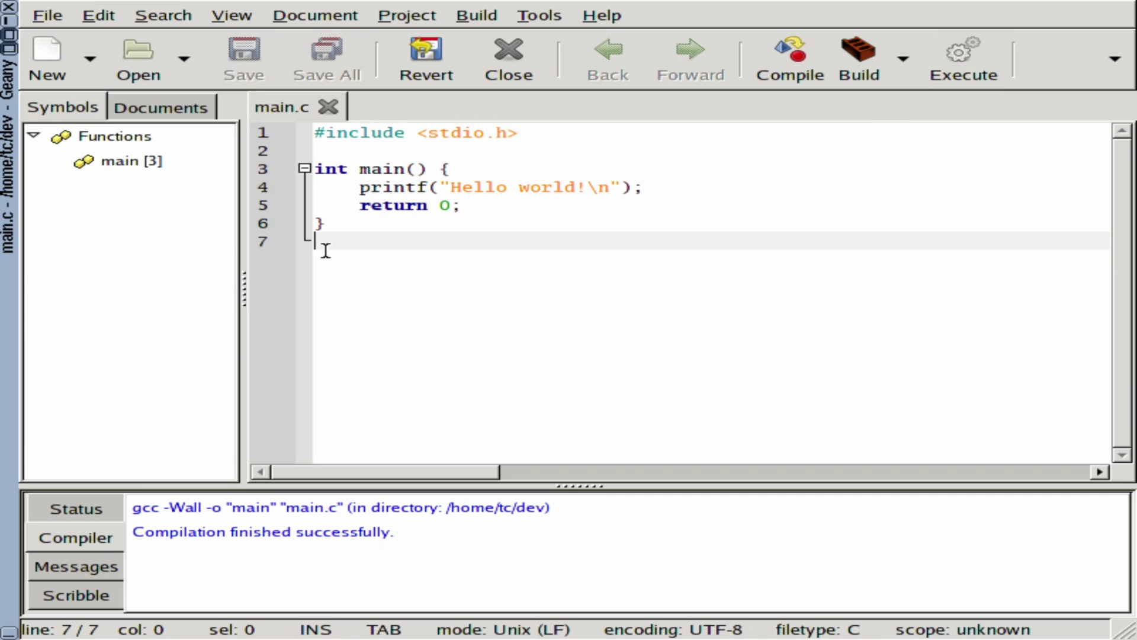
click(9, 47)
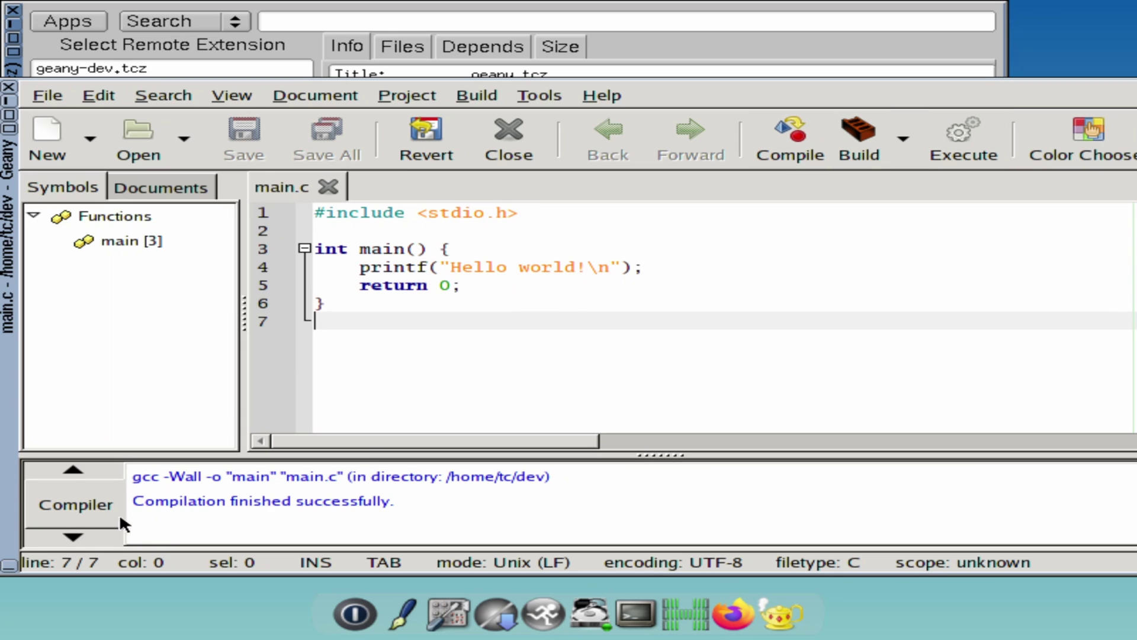
click(74, 533)
click(83, 467)
click(83, 468)
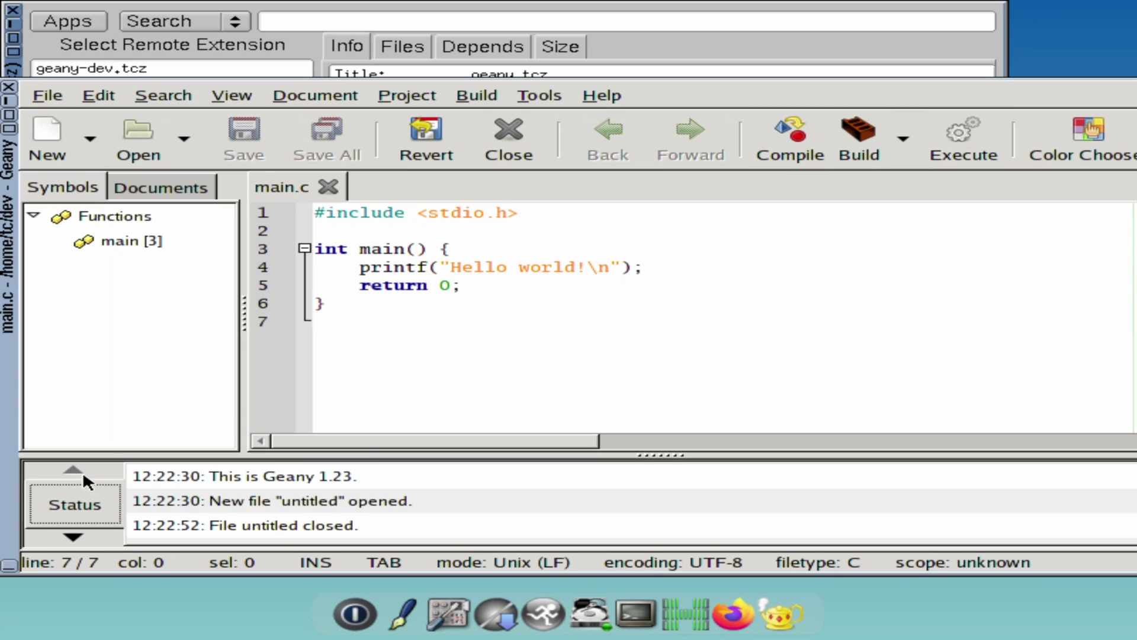
click(796, 148)
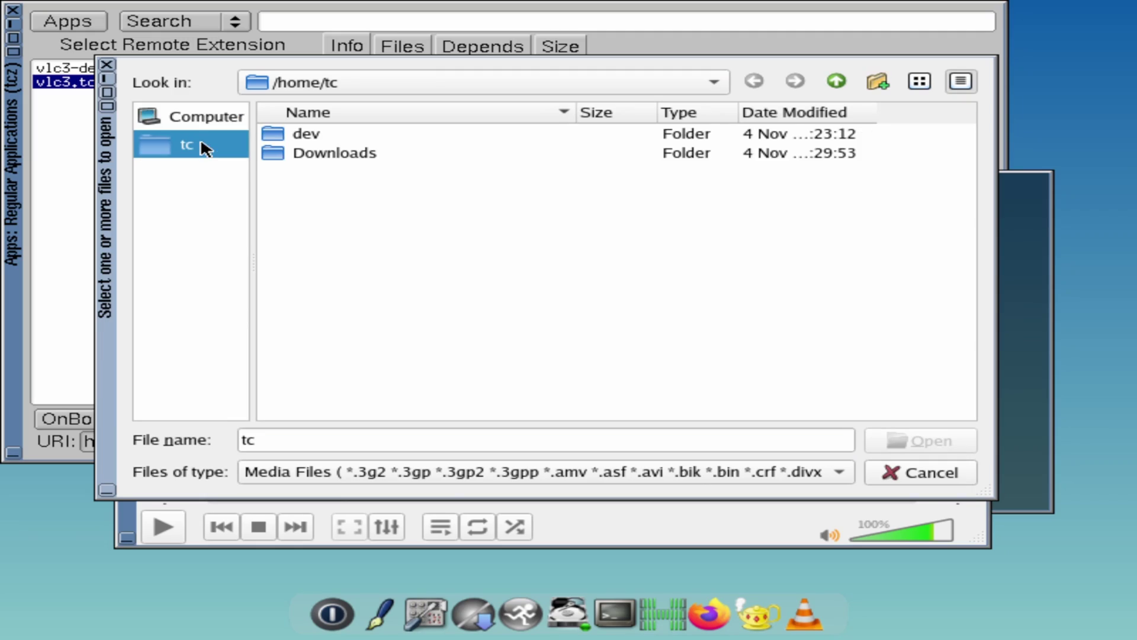
- Play the pexels forest road video from Downloads and seek ahead past 00:12
double_click(314, 152)
double_click(330, 134)
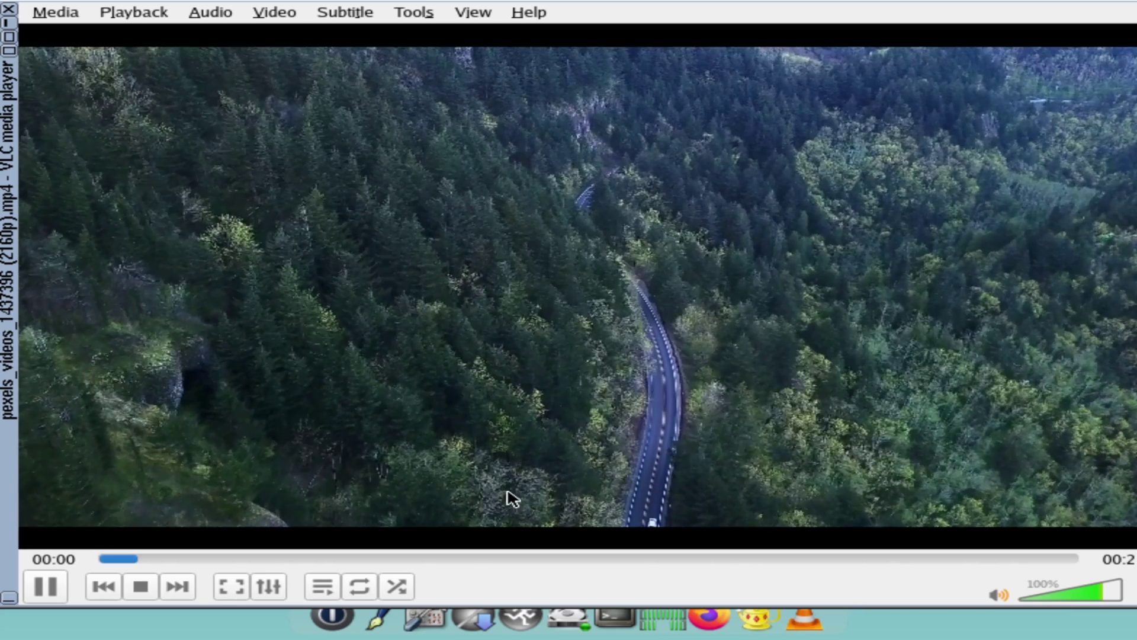
click(536, 558)
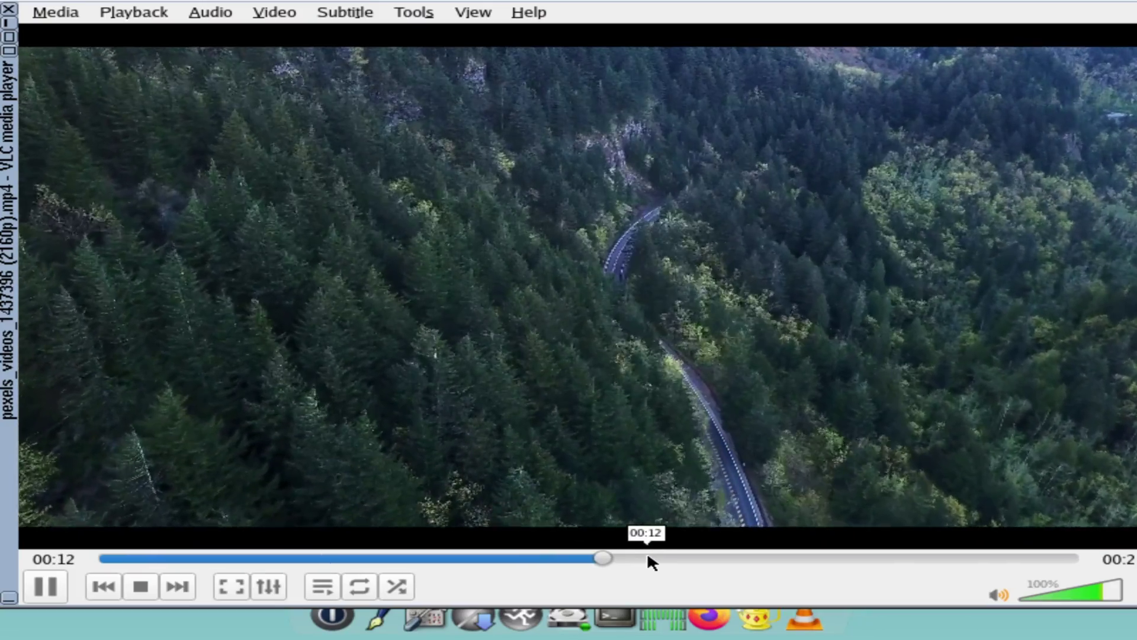
click(818, 558)
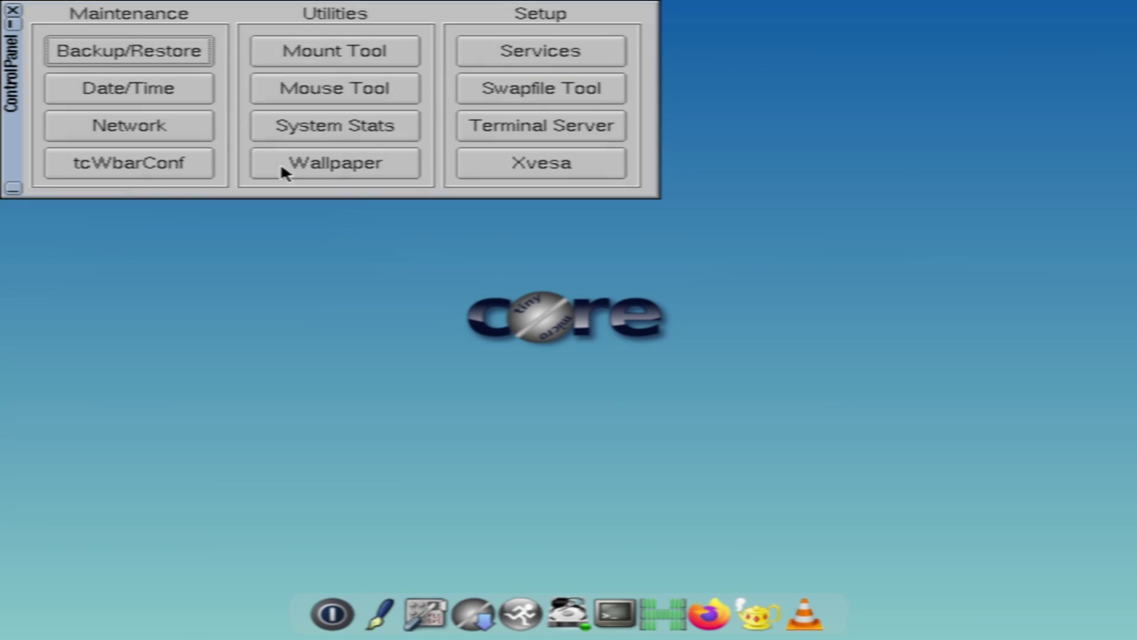
- Set the first gradient colour to green for a green wallpaper, then open System Stats
click(337, 163)
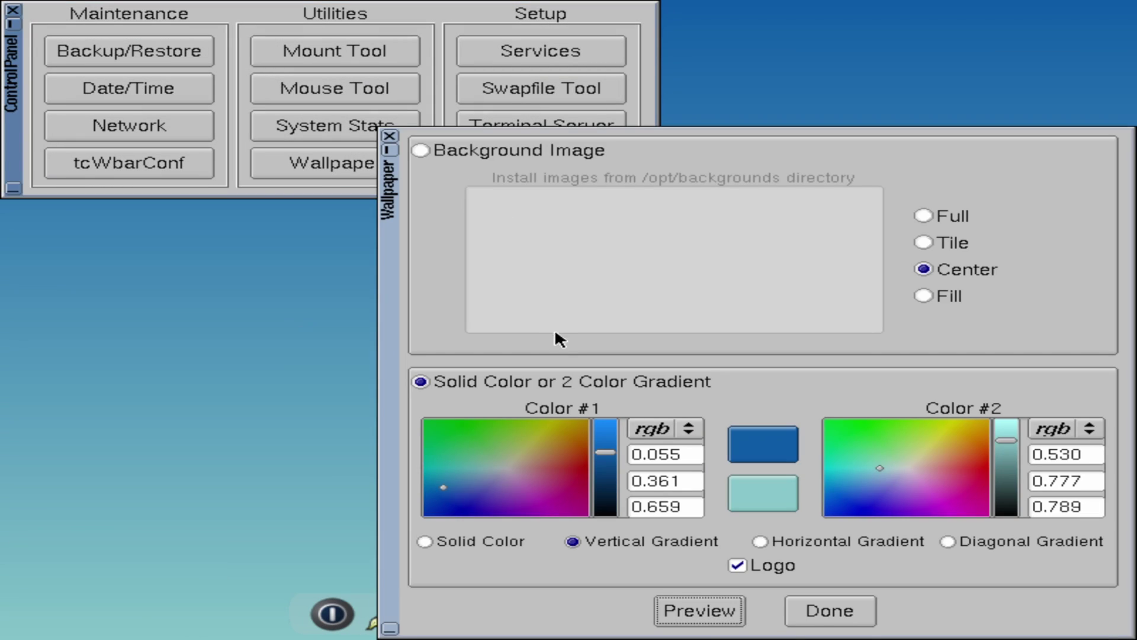
drag(467, 438, 468, 434)
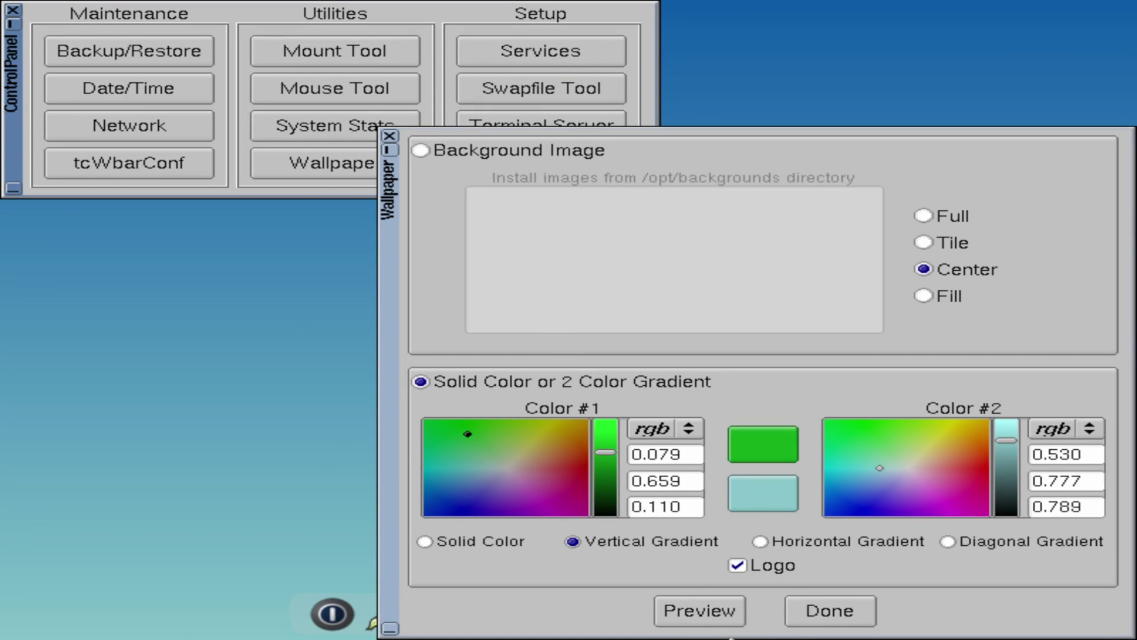
click(829, 611)
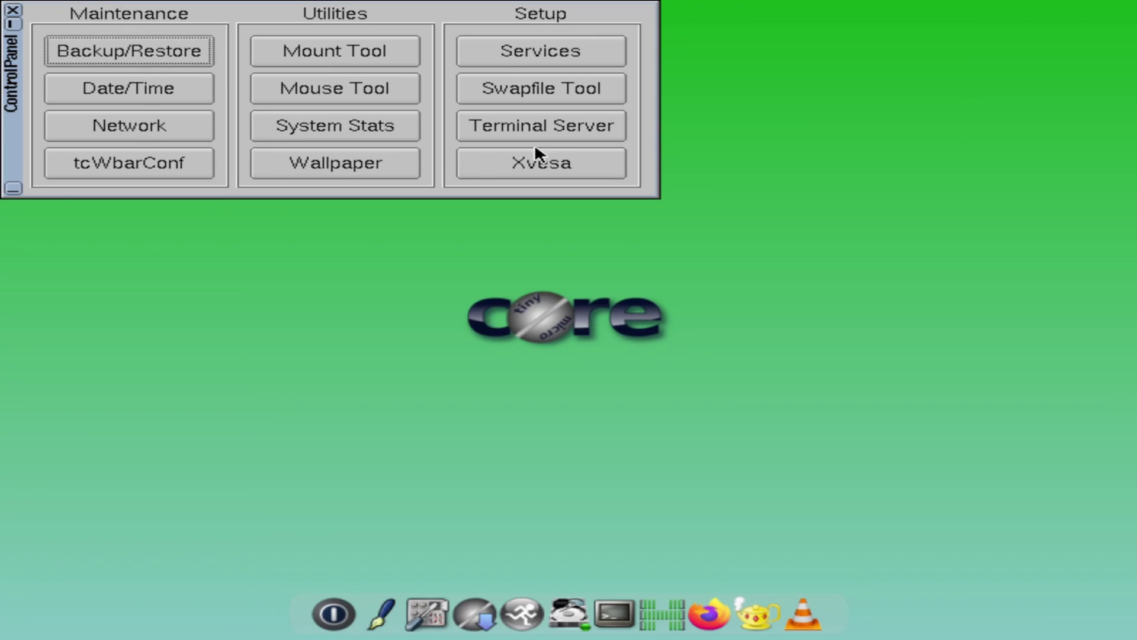
click(533, 127)
click(329, 132)
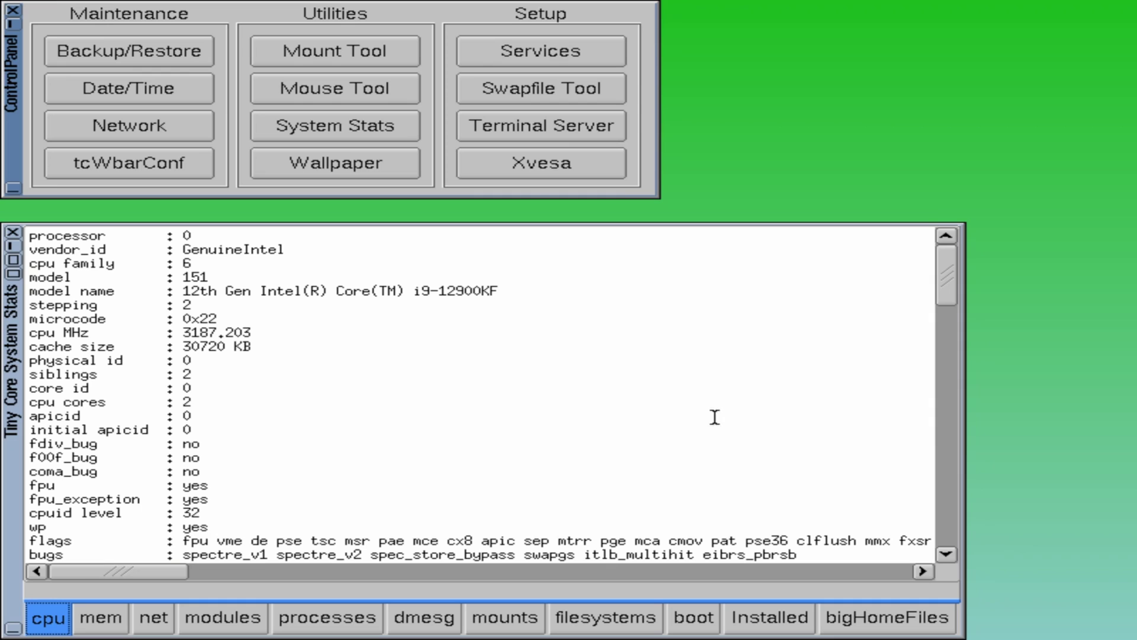
- Review the CPU page, then the memory, network, modules and processes pages
scroll(947, 286, down, 1)
scroll(938, 496, up, 1)
scroll(907, 290, down, 2)
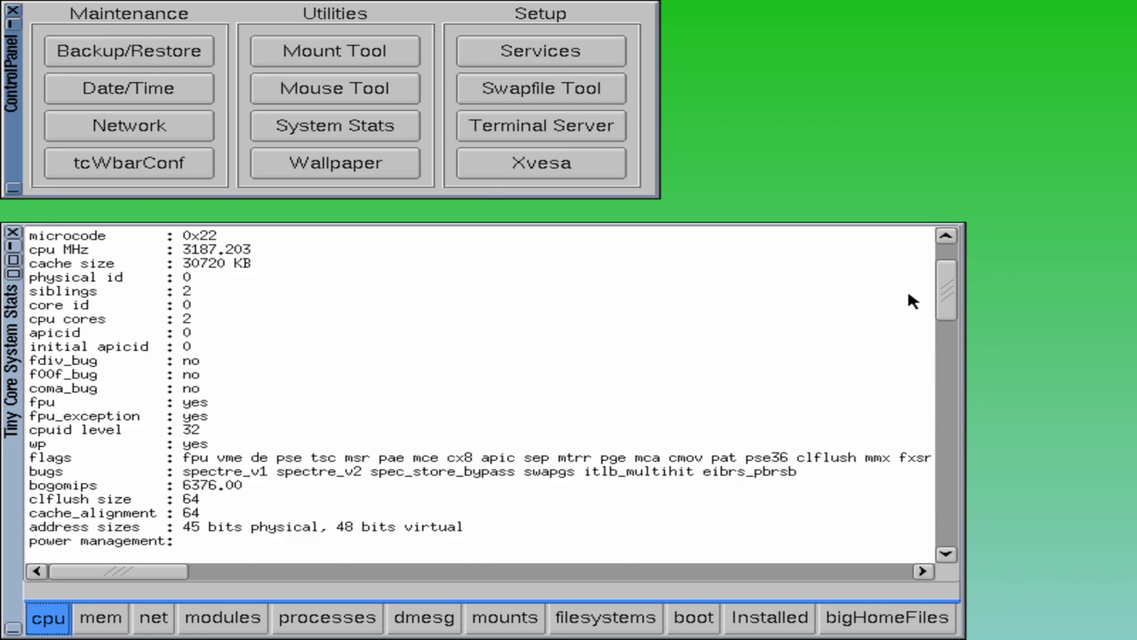
scroll(446, 450, up, 2)
click(110, 627)
click(157, 619)
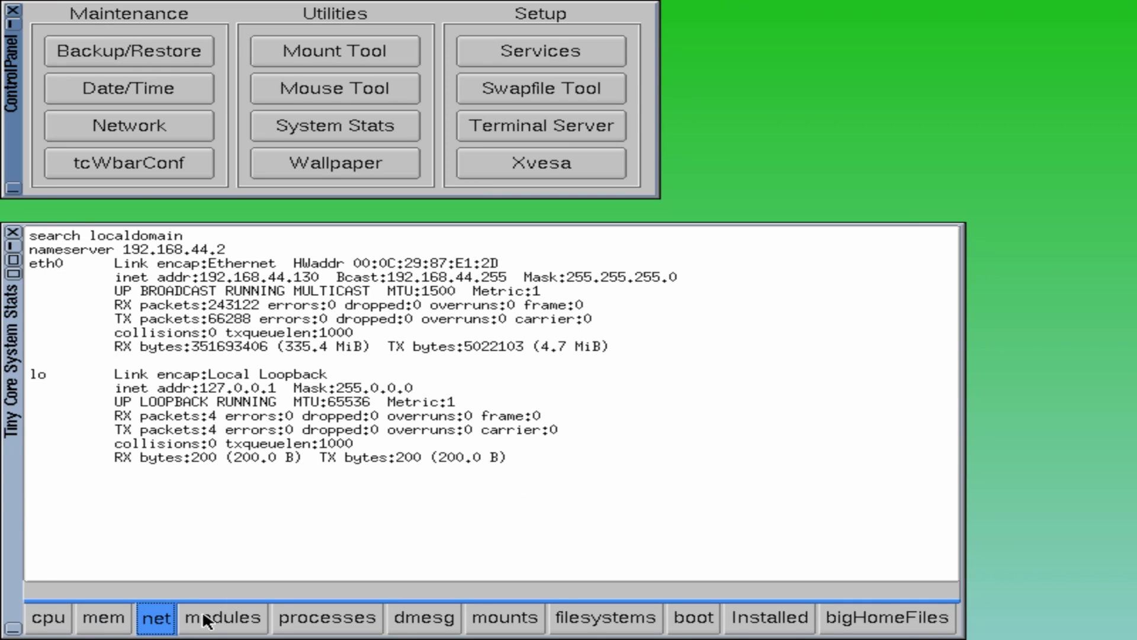
click(216, 619)
click(330, 615)
- View the dmesg, mounts, filesystems, boot and bigHomeFiles pages, ending on Installed extensions
click(447, 618)
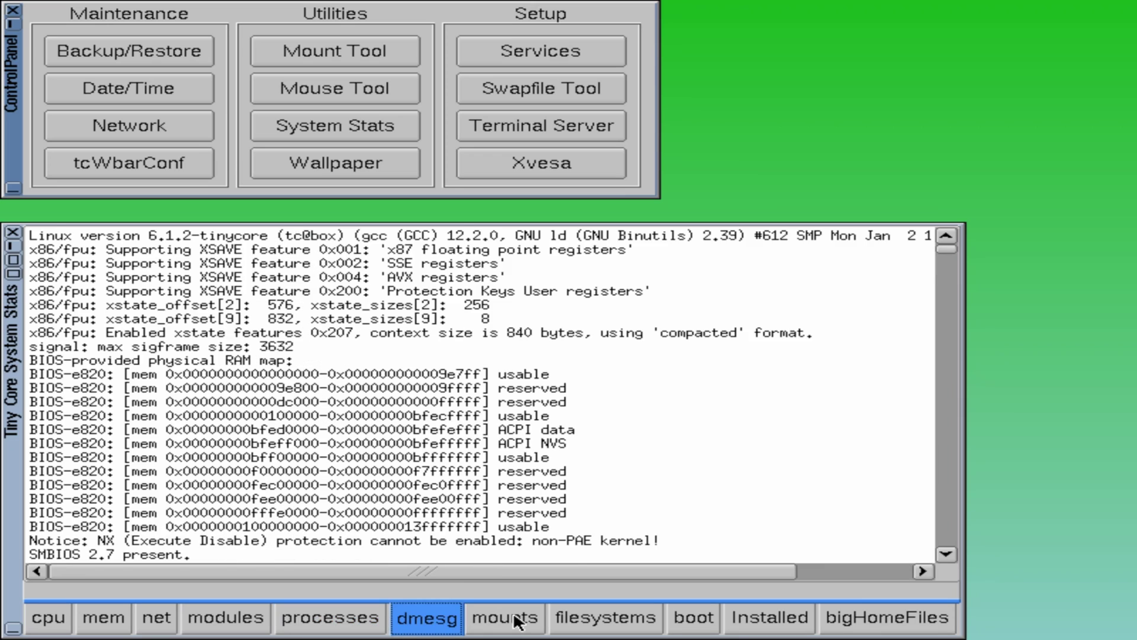
click(508, 619)
click(607, 619)
click(761, 620)
click(692, 621)
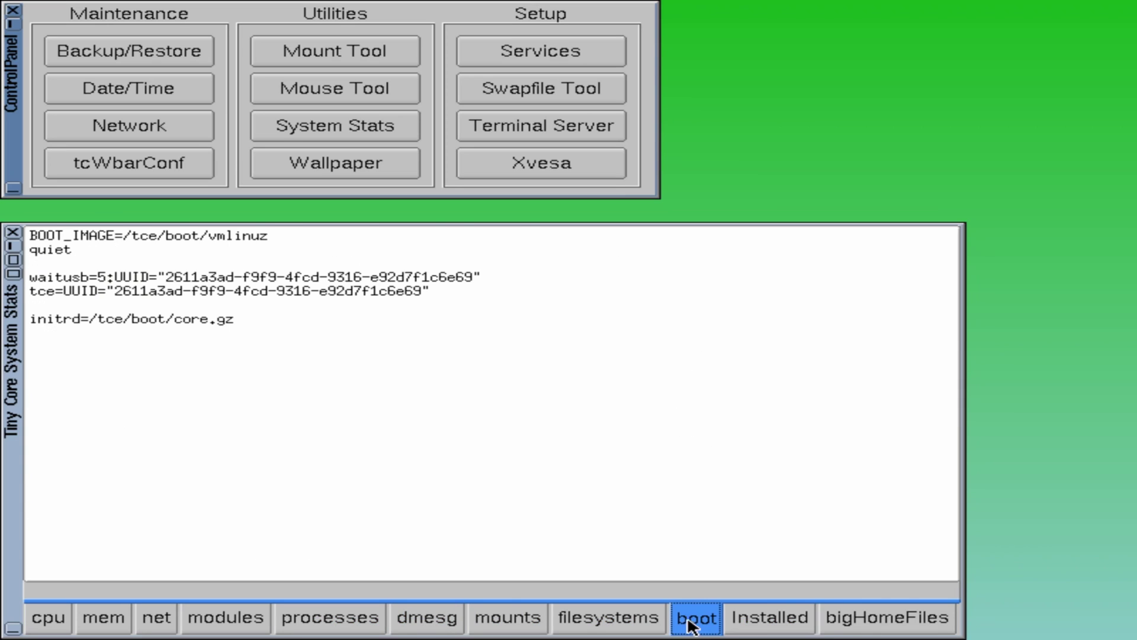
click(758, 619)
click(853, 622)
click(765, 624)
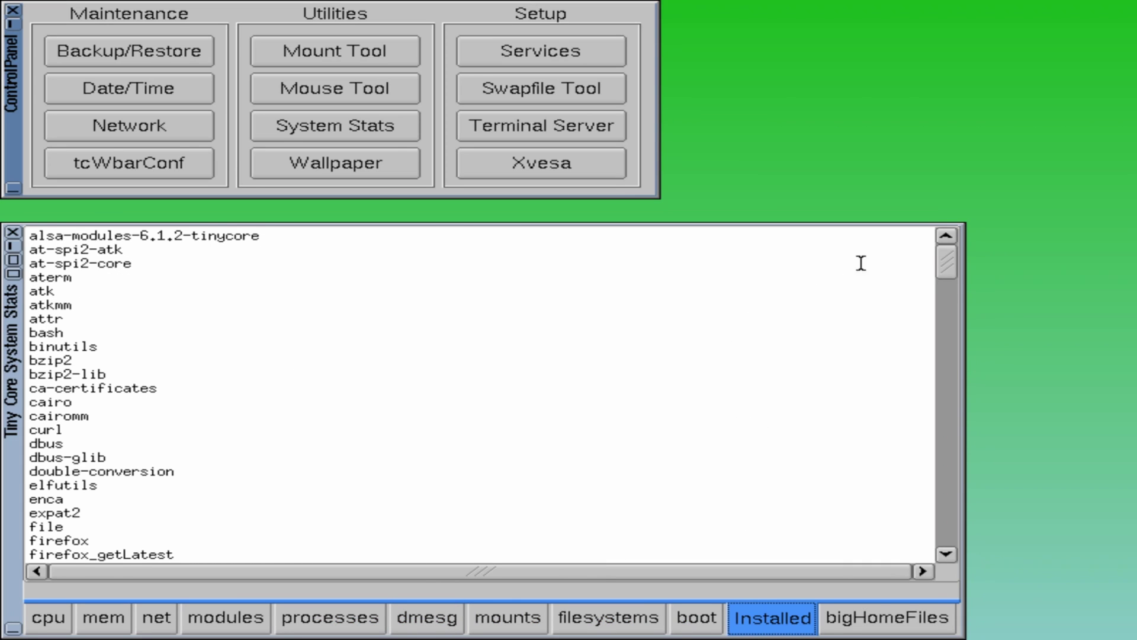
drag(945, 264, 949, 500)
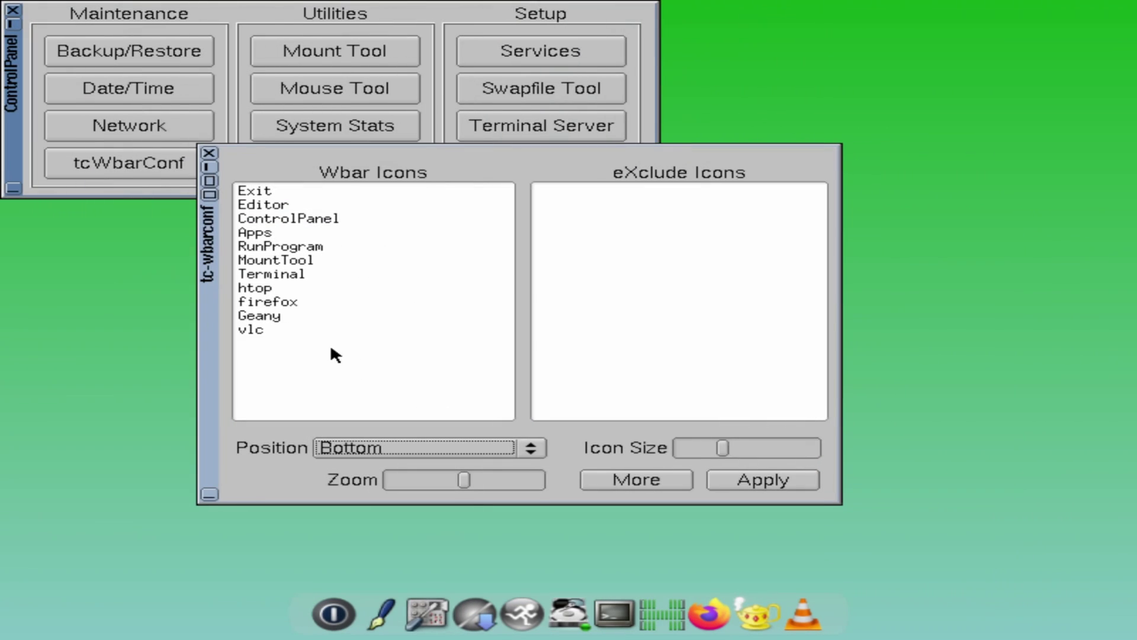
- Exclude vlc from the Wbar icons and apply, then restore it and apply again
click(328, 330)
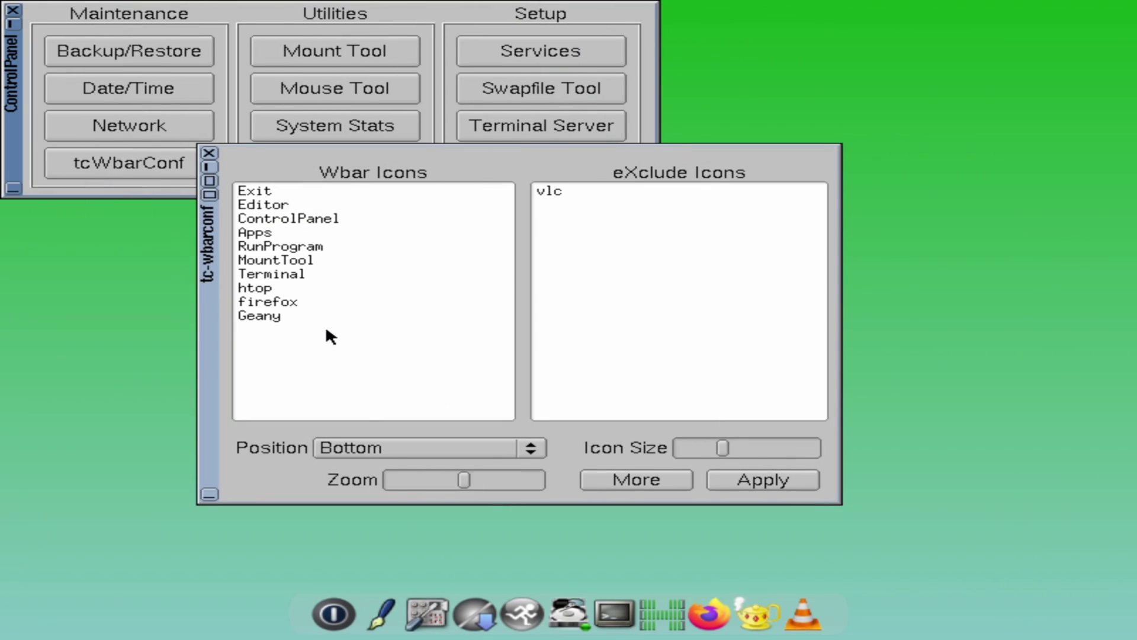
click(747, 481)
click(591, 195)
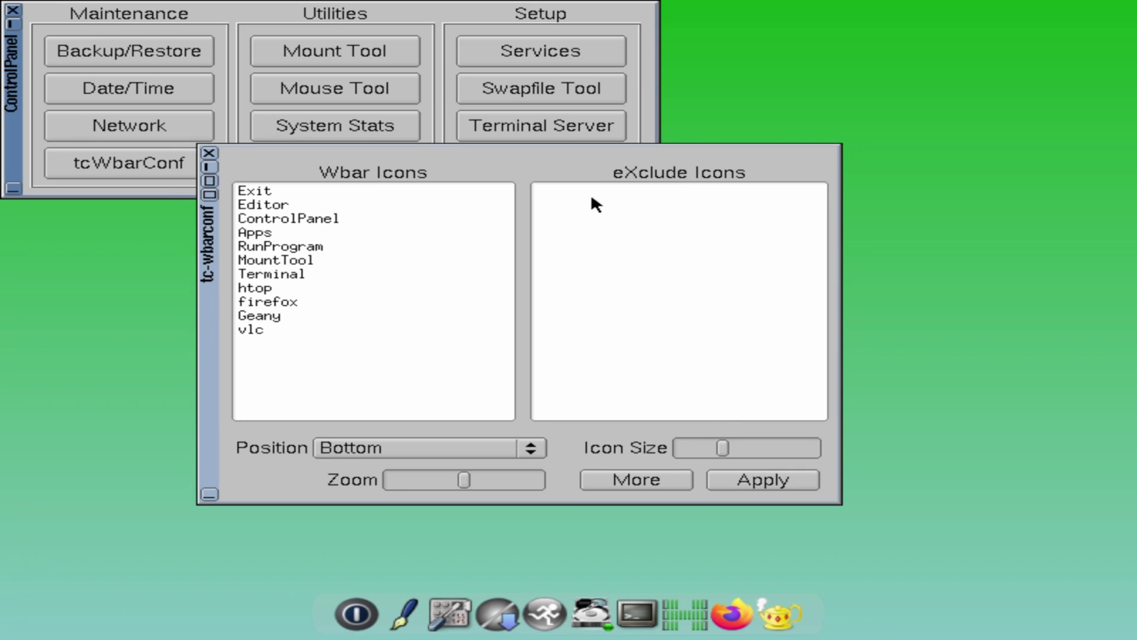
click(758, 478)
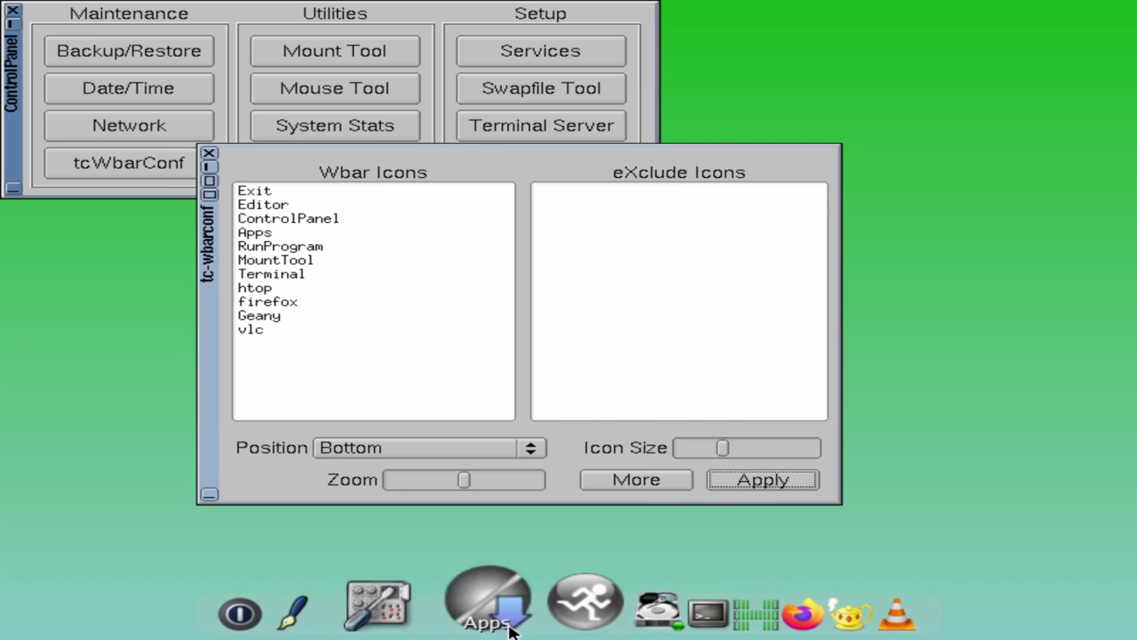
- Look at the More dock options, return, and close tc-wbarconf
click(631, 475)
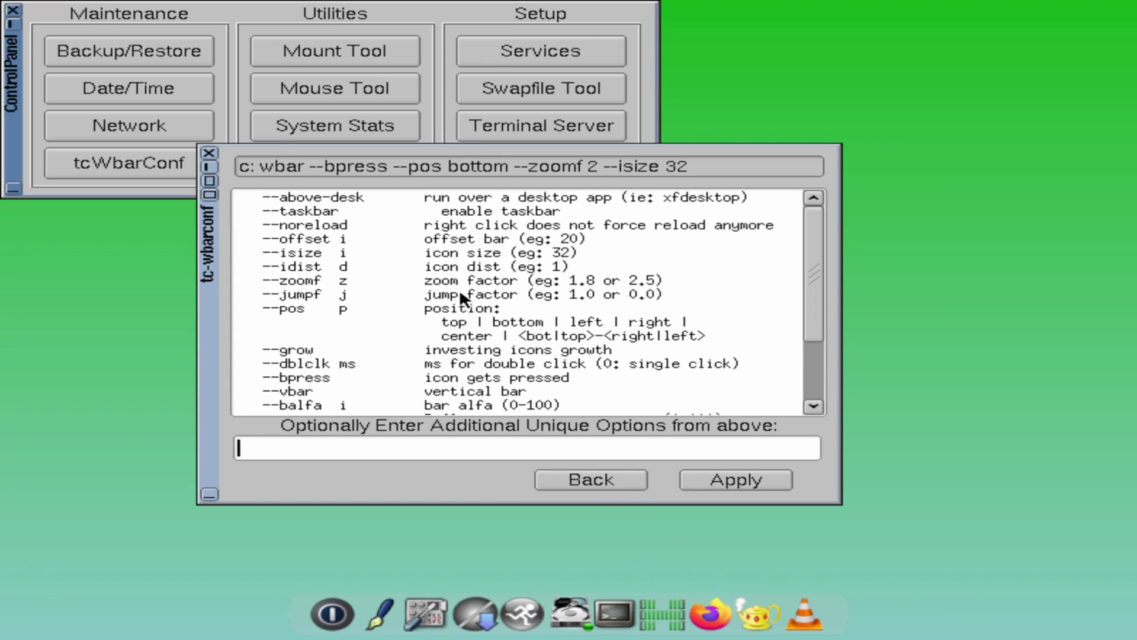
click(622, 480)
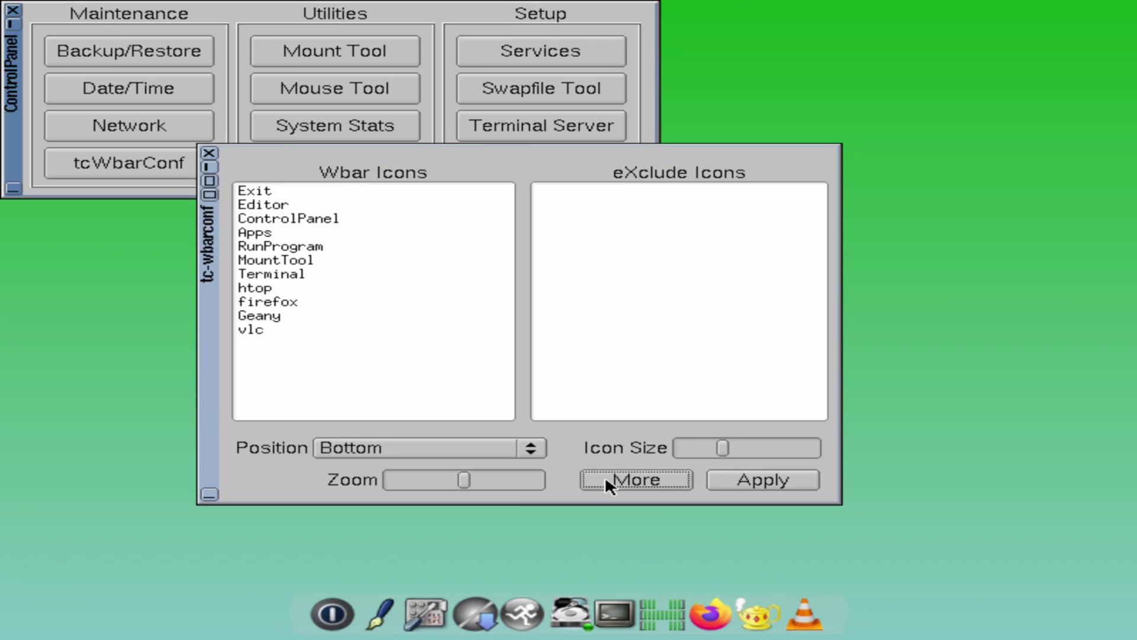
click(209, 155)
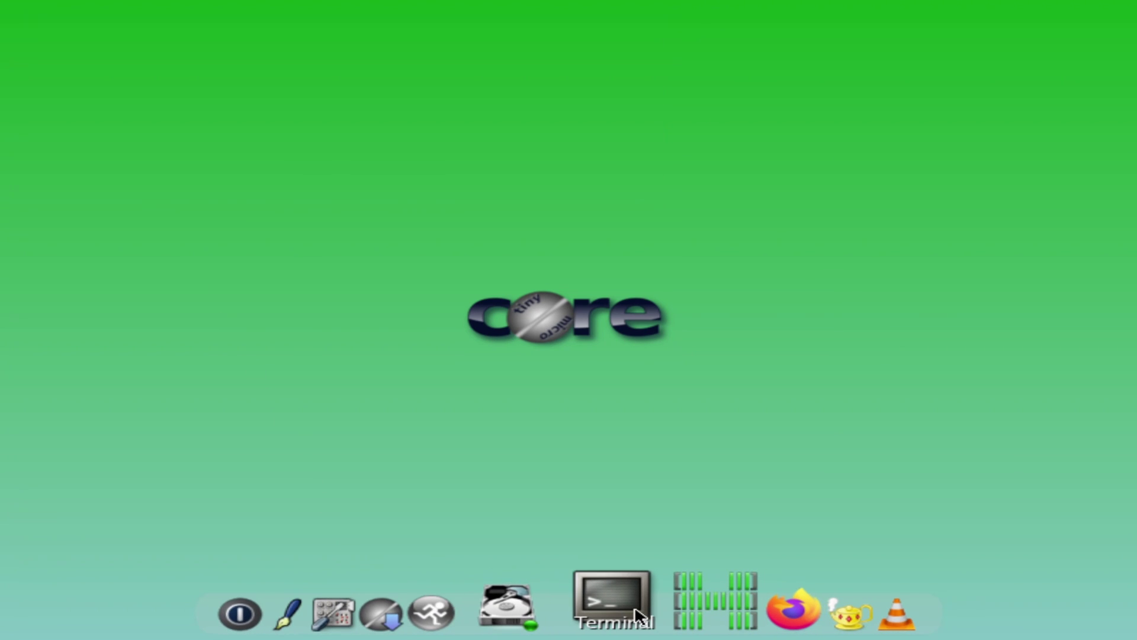
- Open a new terminal from the wbar and run neofetch
click(628, 609)
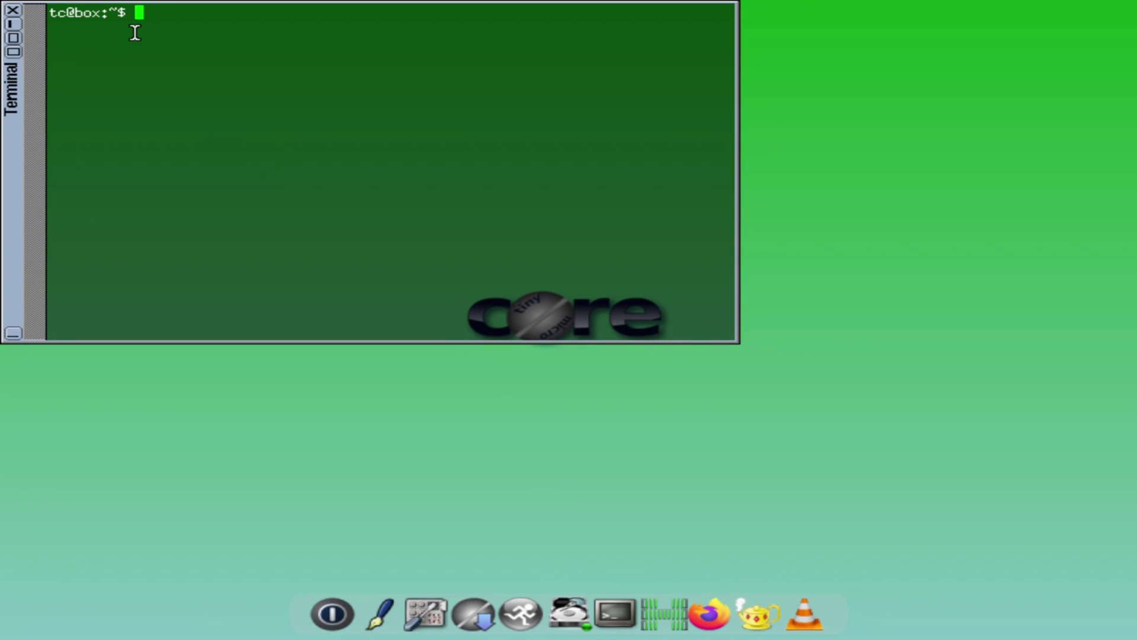
key(Return)
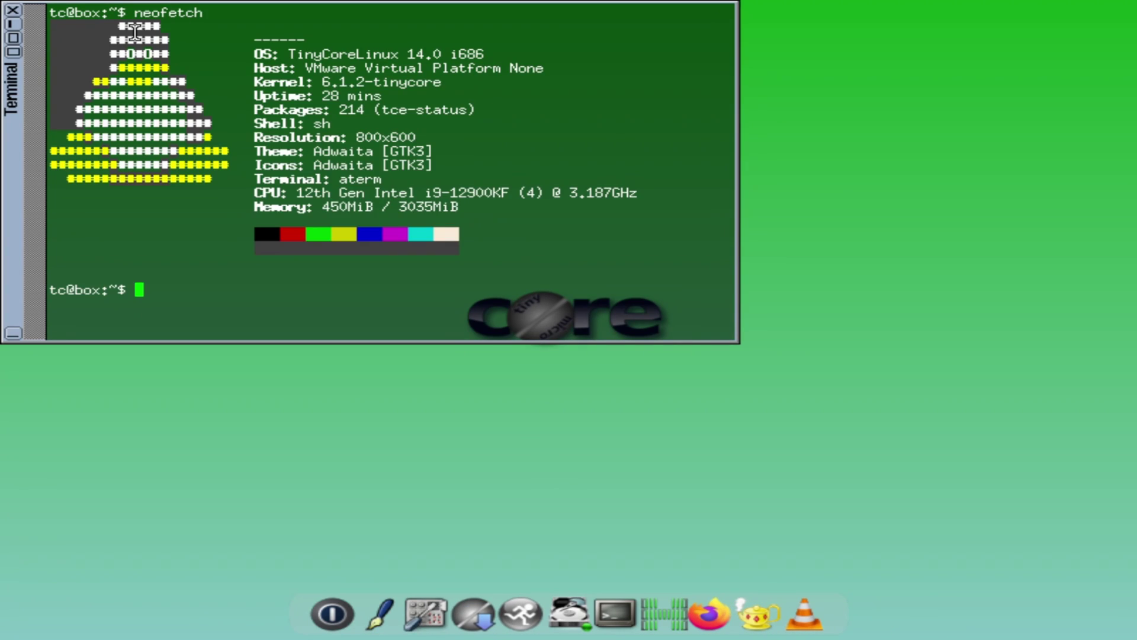